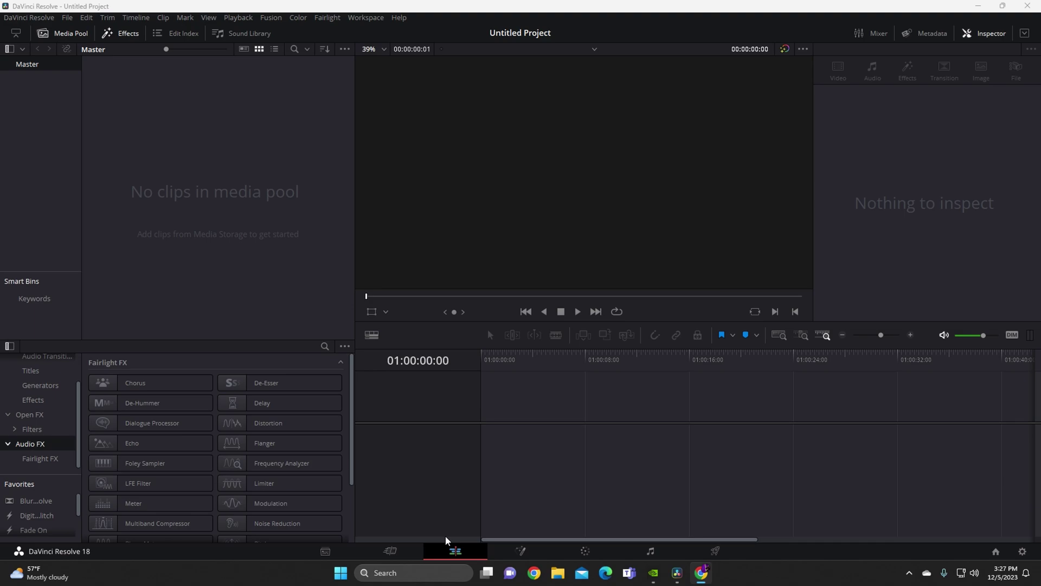
- Browse File Explorer to the Videos folder
click(557, 571)
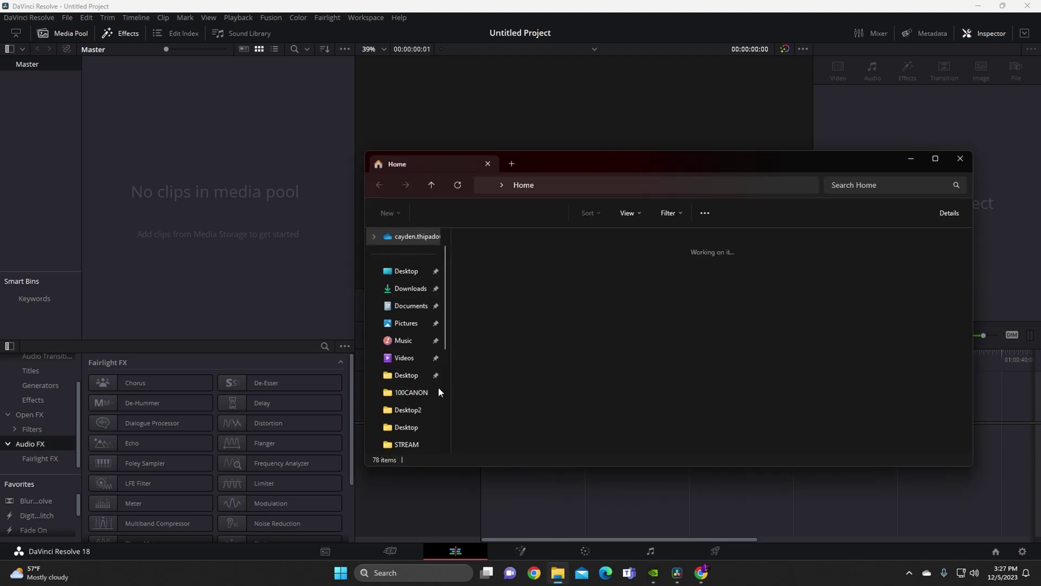
click(413, 378)
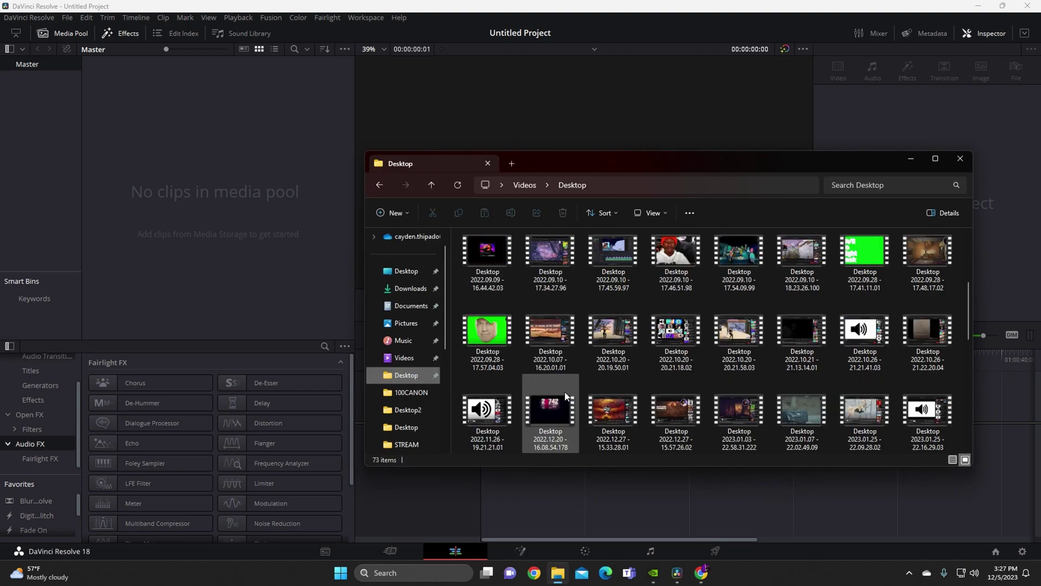
click(403, 358)
scroll(694, 356, down, 5)
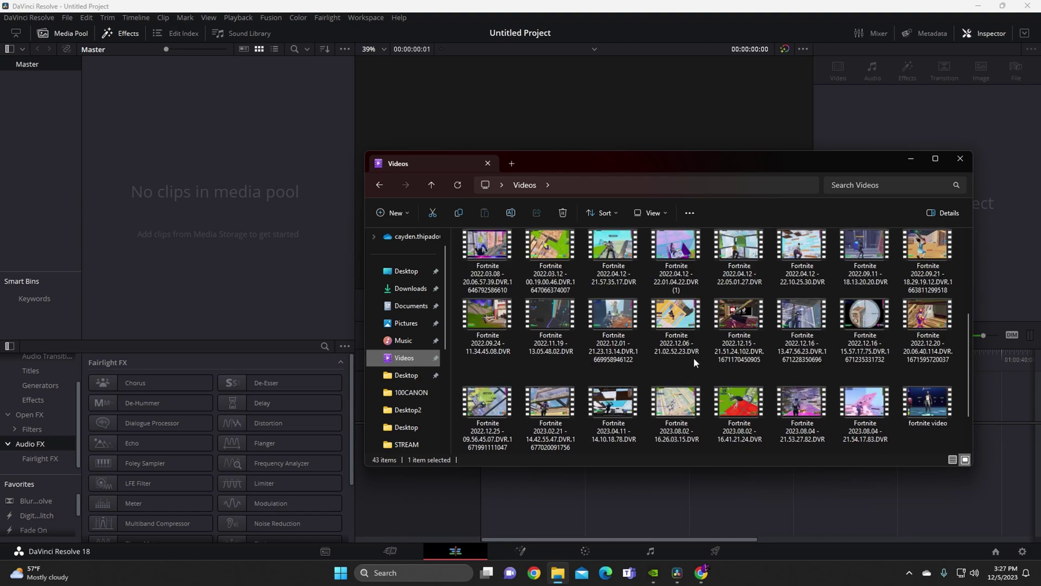
scroll(694, 356, up, 3)
- Import 'day in the life video' into the Media Pool, confirm the frame rate prompt, and close Explorer
click(923, 271)
drag(923, 272, 287, 315)
click(615, 331)
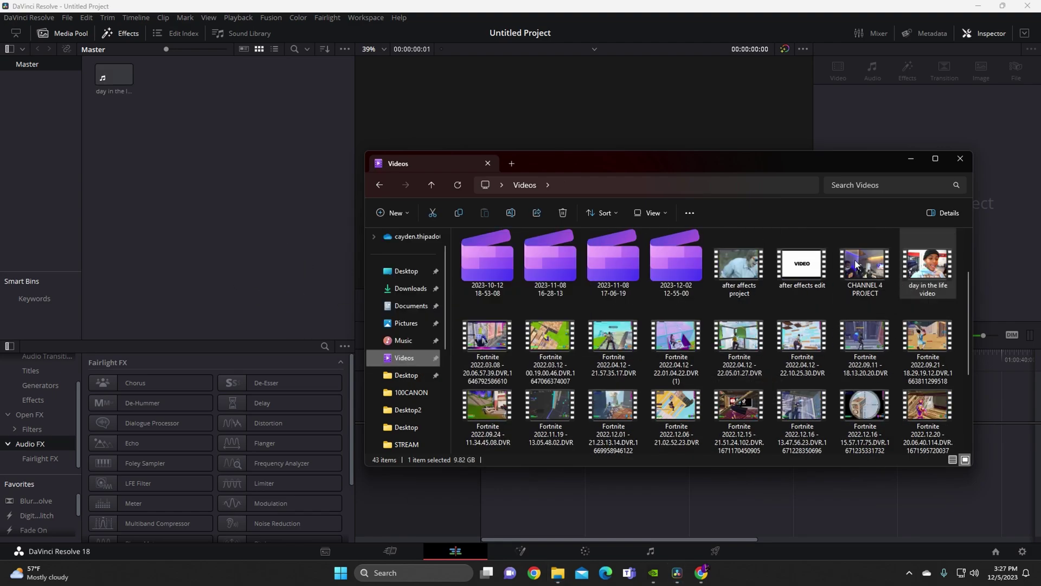
click(958, 160)
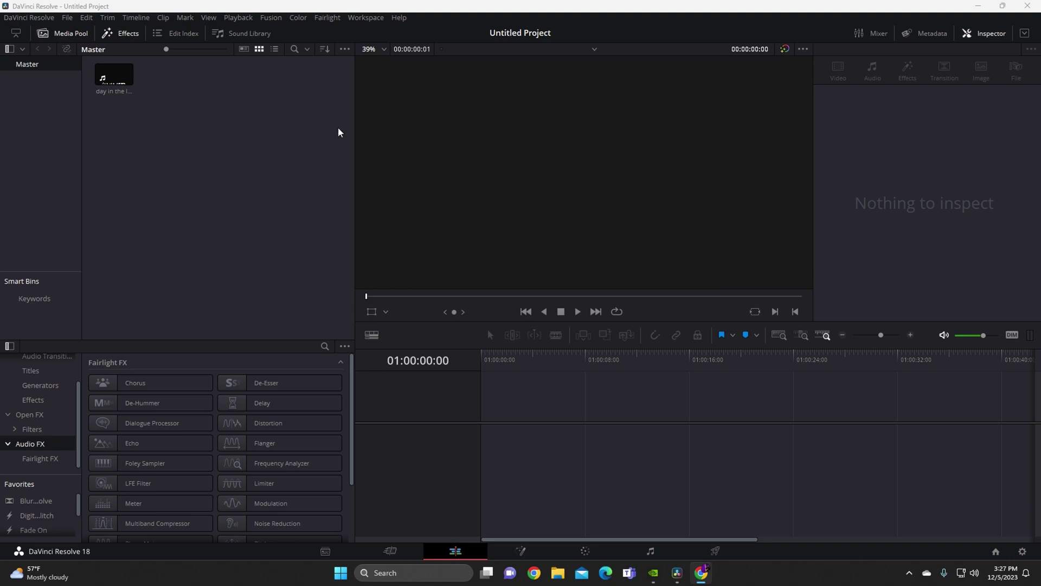
click(114, 75)
- Drop 'day in the life video' onto the empty timeline to create Timeline 1 with V1 and A1
drag(114, 75, 258, 252)
mouse_move(489, 427)
mouse_down()
mouse_move(509, 457)
mouse_move(470, 426)
mouse_up()
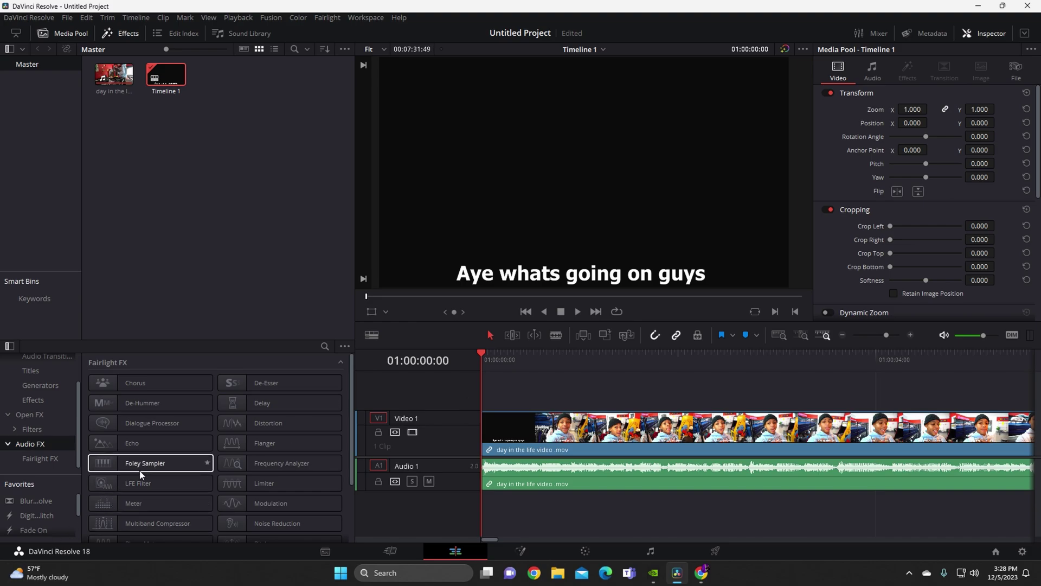
drag(131, 340, 119, 180)
click(44, 204)
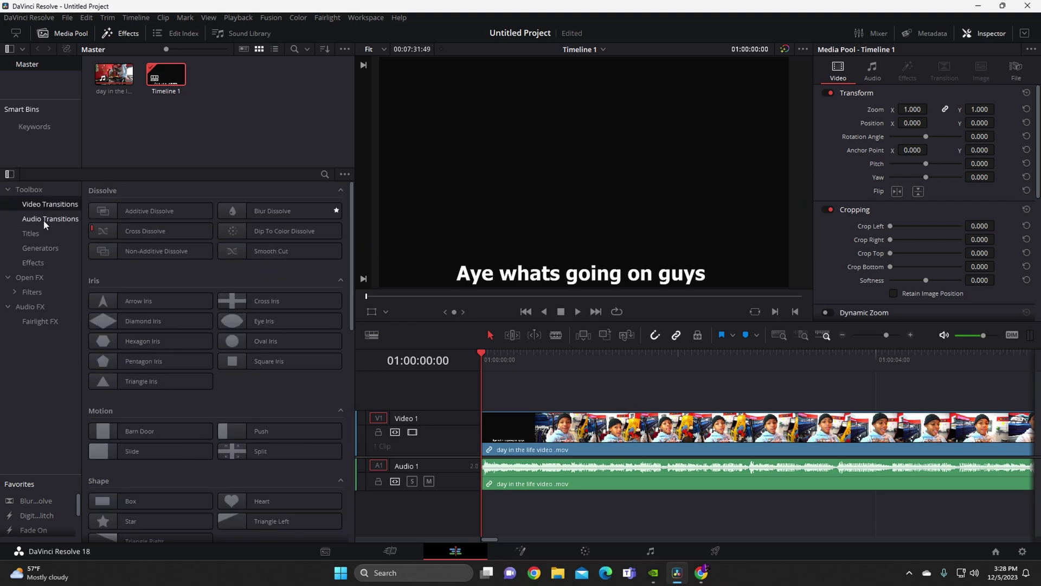
click(45, 221)
click(36, 235)
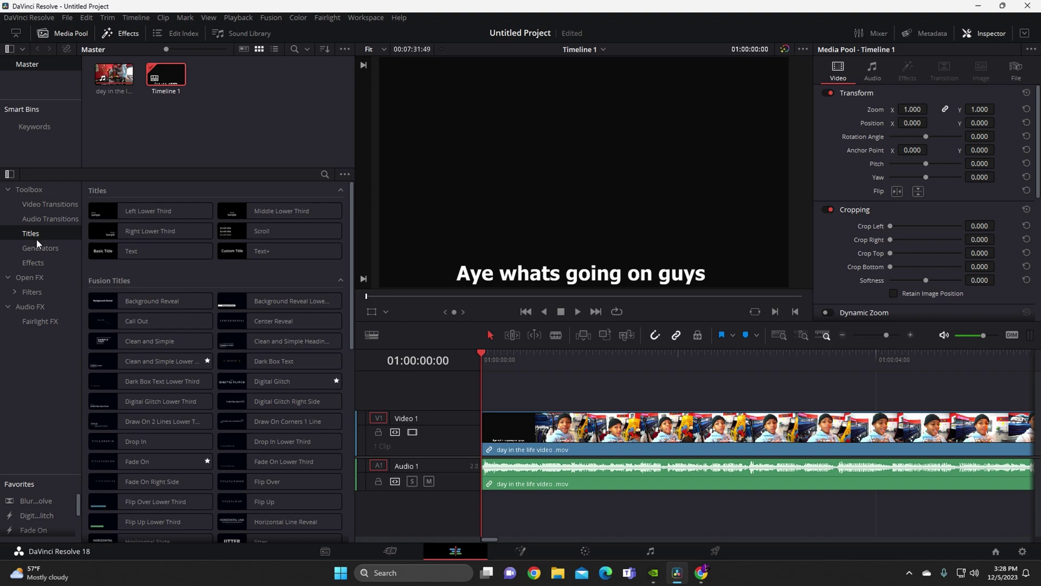
click(38, 250)
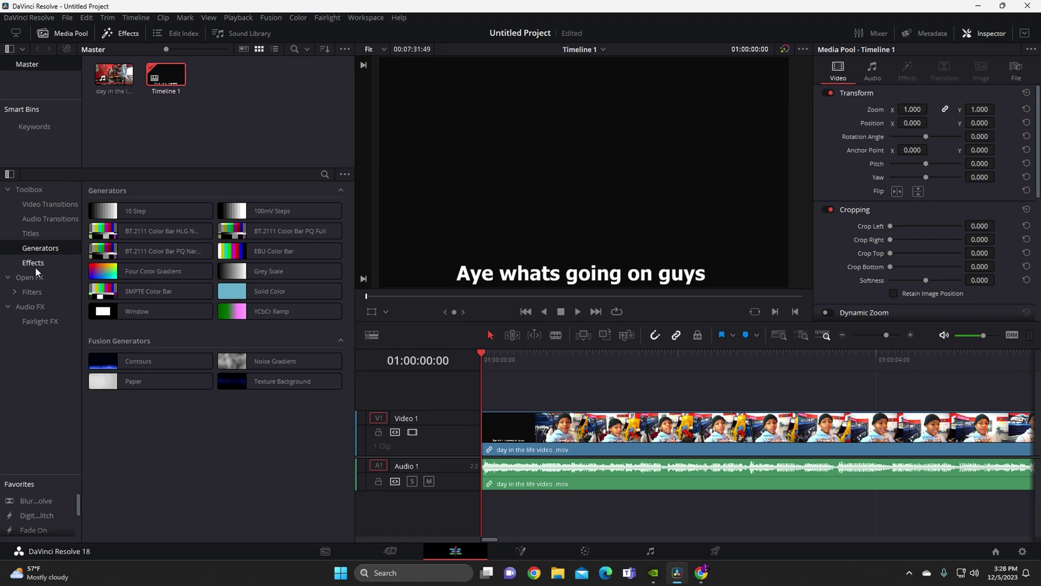
click(34, 264)
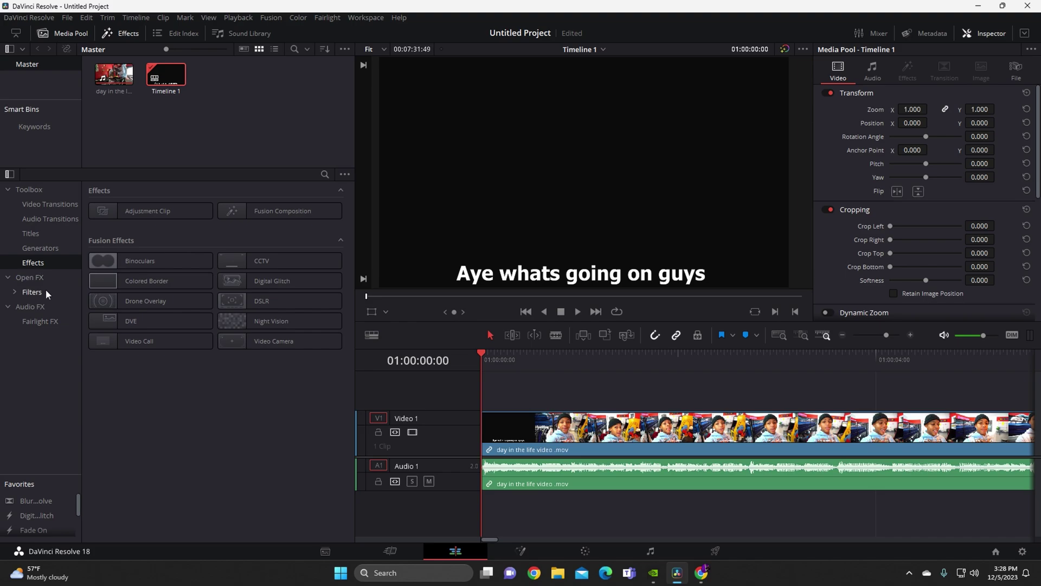
click(39, 291)
click(43, 307)
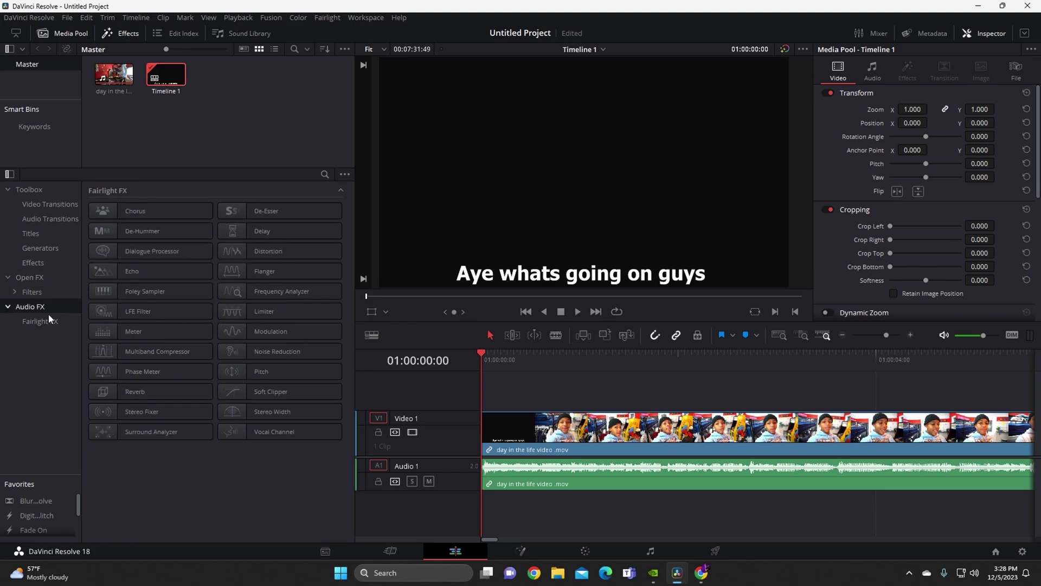
click(53, 322)
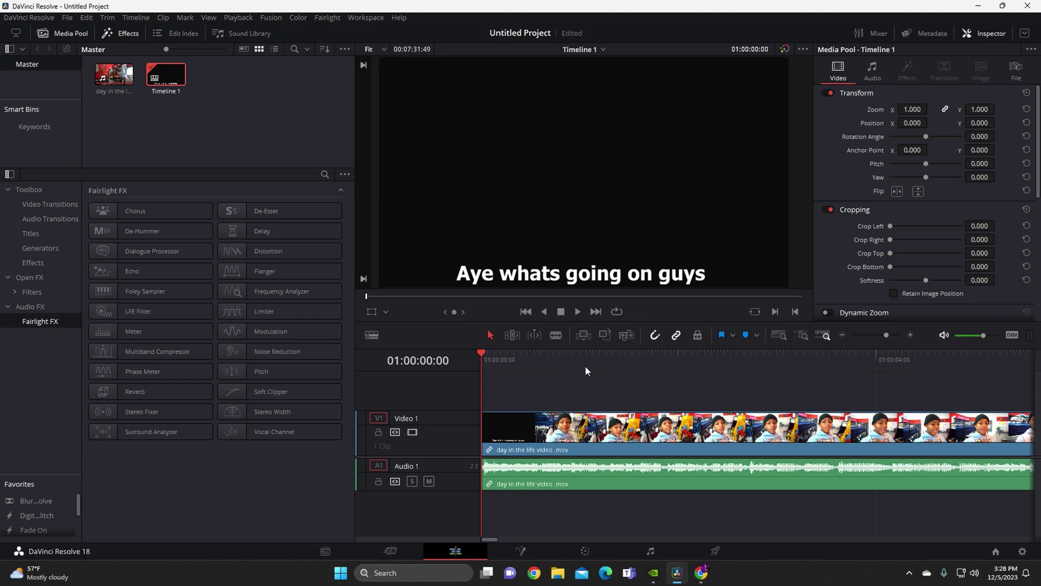
drag(501, 360, 787, 482)
- Mute Audio 1, trim the clip's head, and slide the clip to the timeline start
click(429, 481)
drag(483, 439, 503, 443)
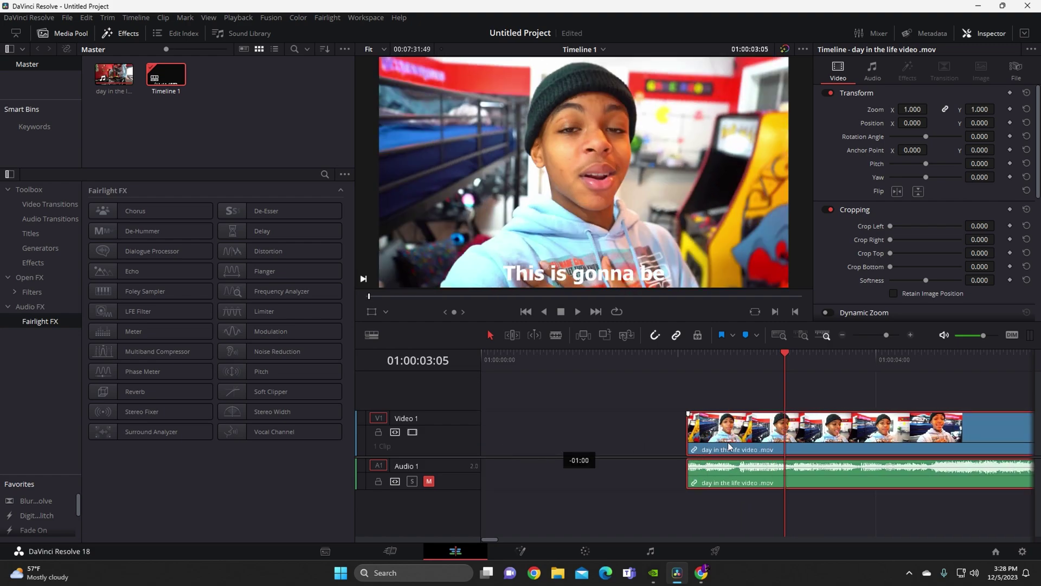
drag(539, 443, 766, 356)
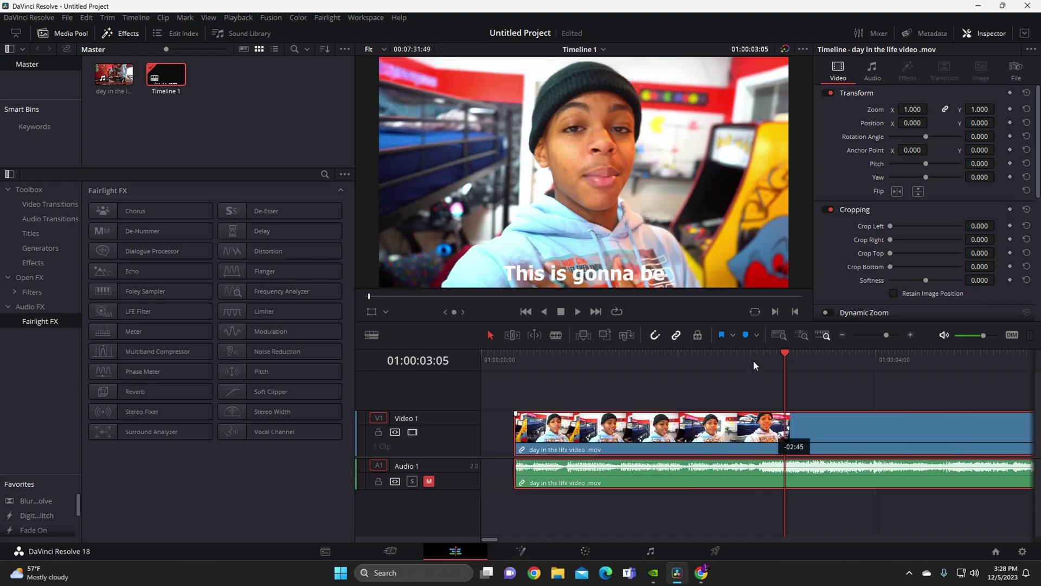
drag(558, 357, 556, 357)
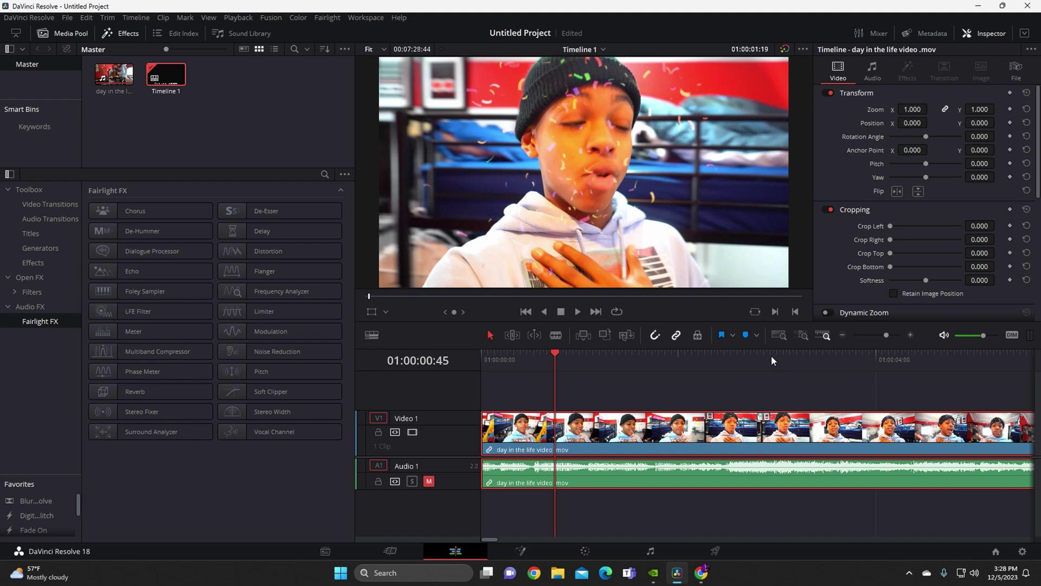
- Play back the trimmed edit, return to the start, and delete the clip from the timeline
key(space)
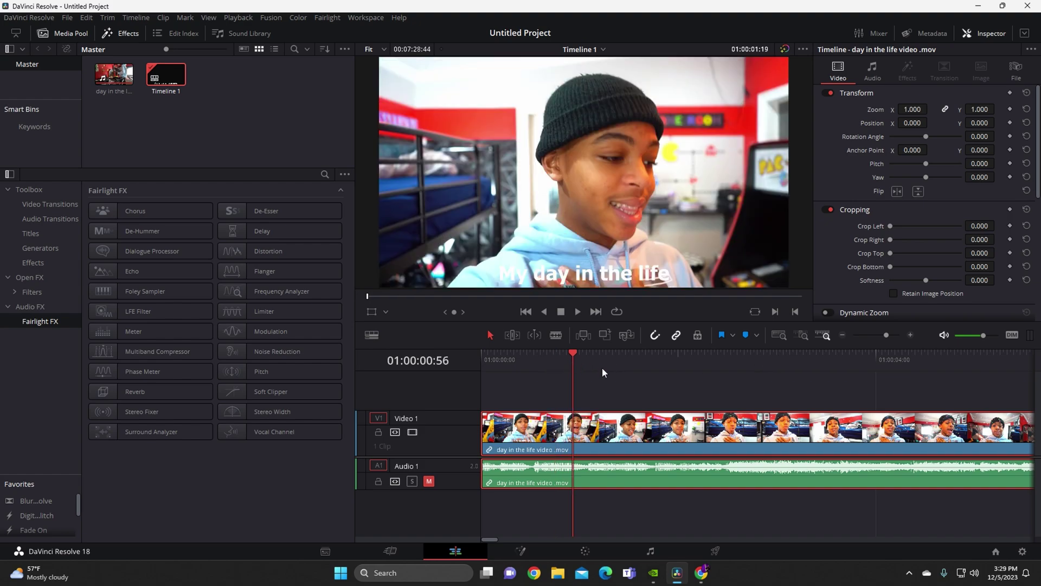
key(j)
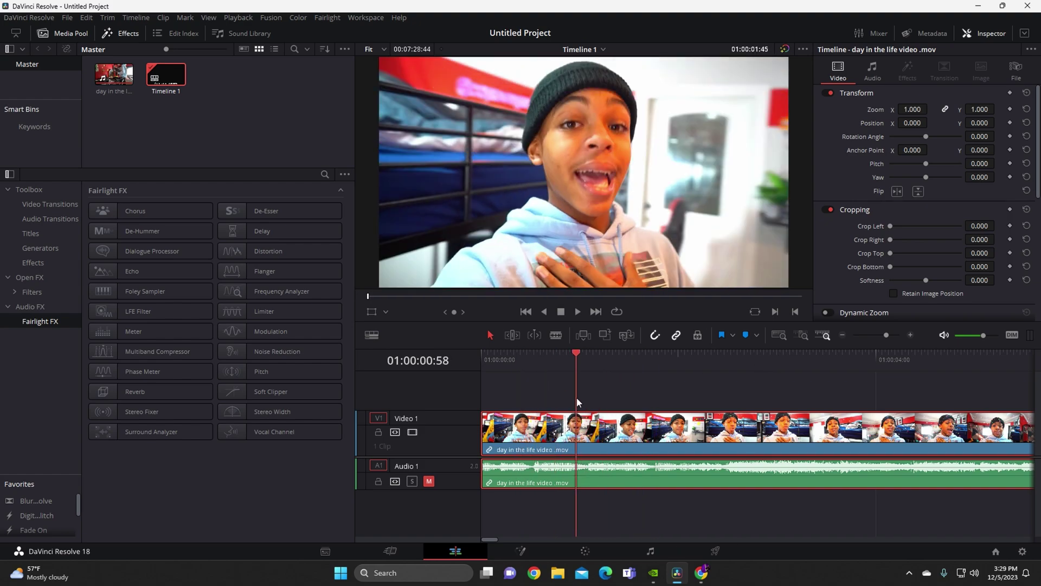
key(space)
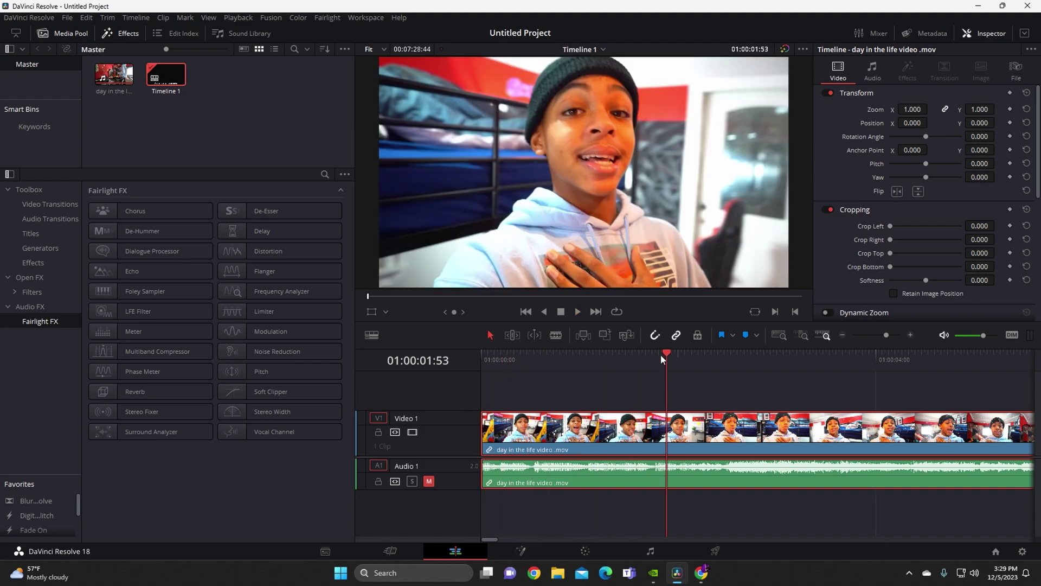
key(space)
key(Home)
key(Delete)
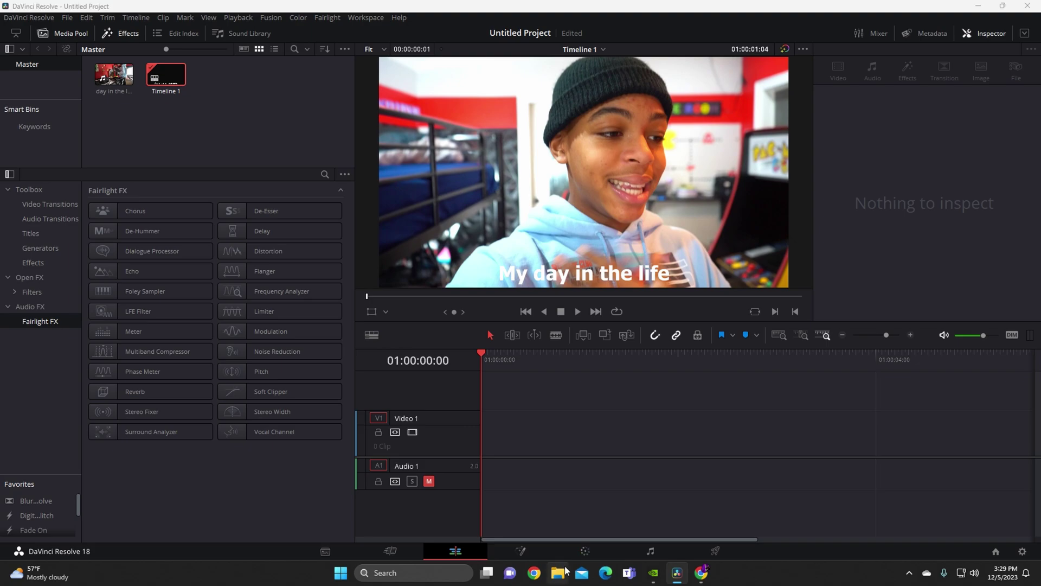
key(super+e)
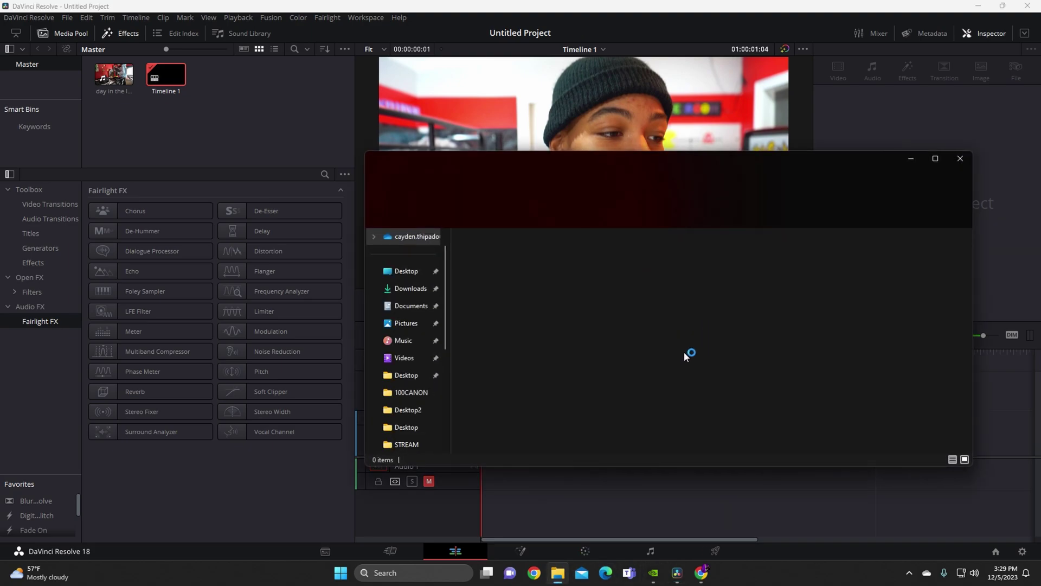
click(386, 362)
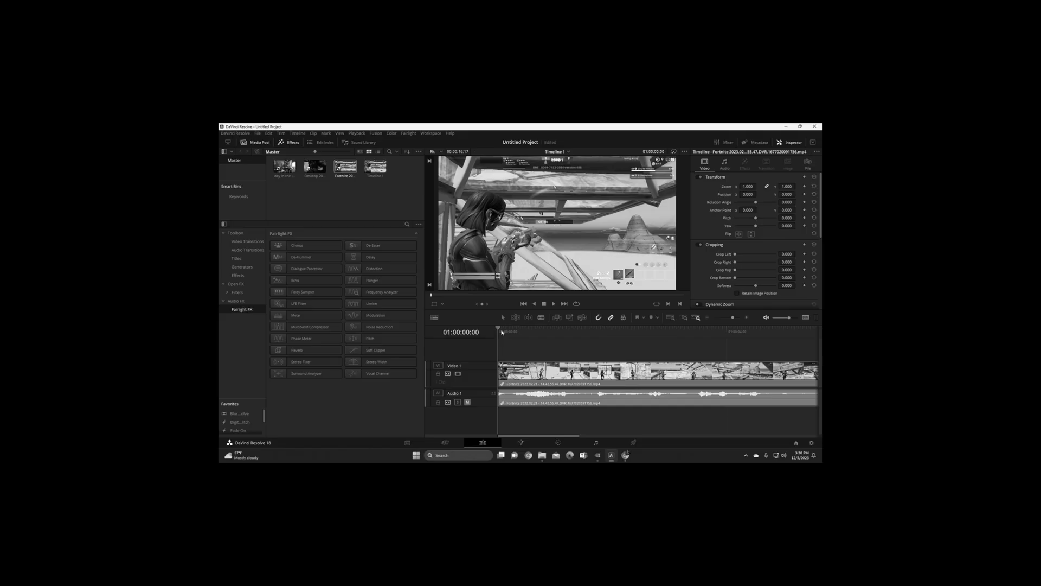
drag(501, 332, 529, 340)
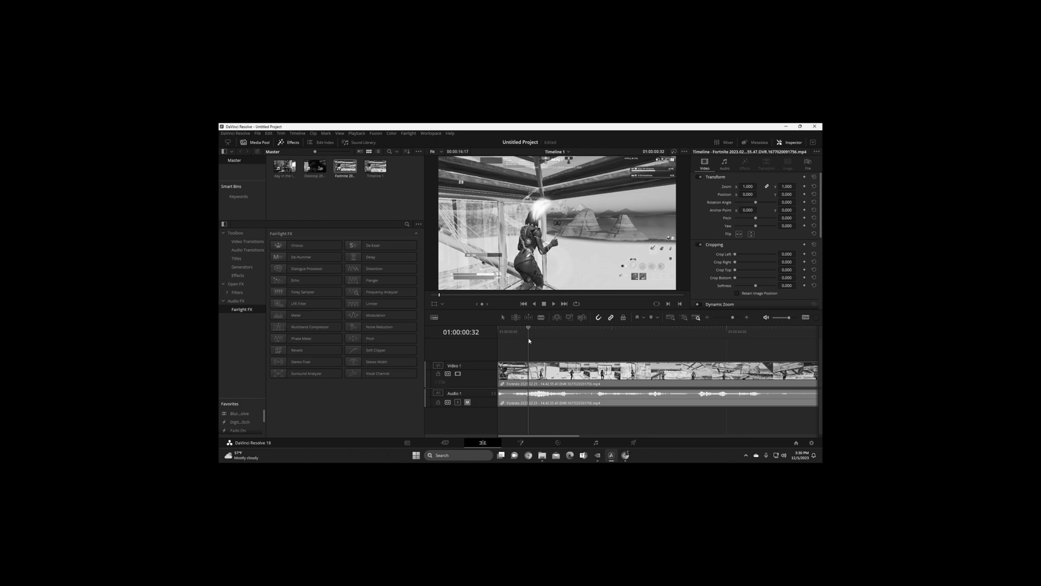
drag(525, 329, 498, 331)
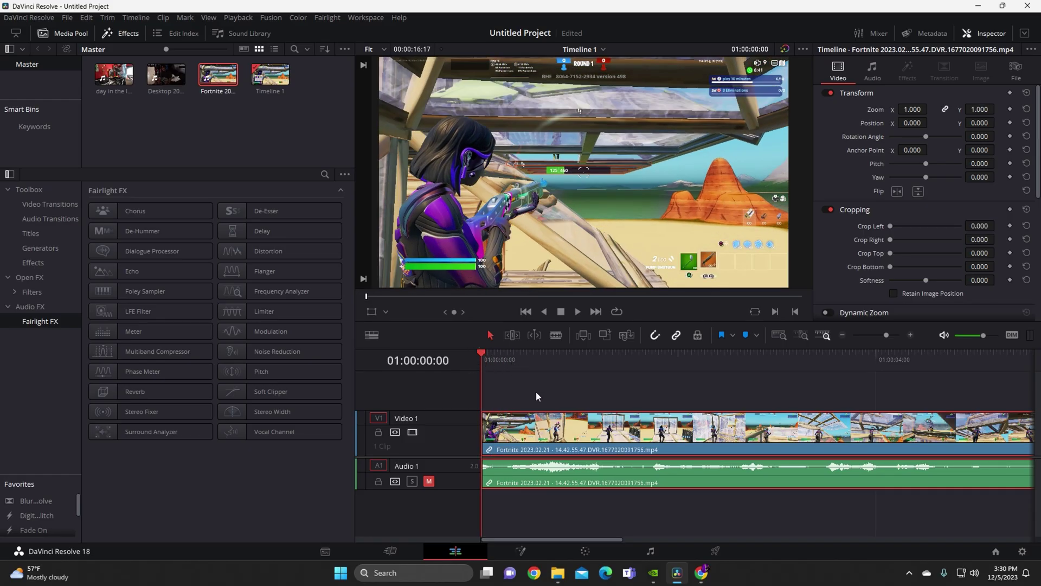
drag(492, 373, 455, 404)
- Move the playhead to 01:00:00:56 and blade the Fortnite clip at about 01:00:01:26
drag(482, 360, 481, 428)
key(b)
key(a)
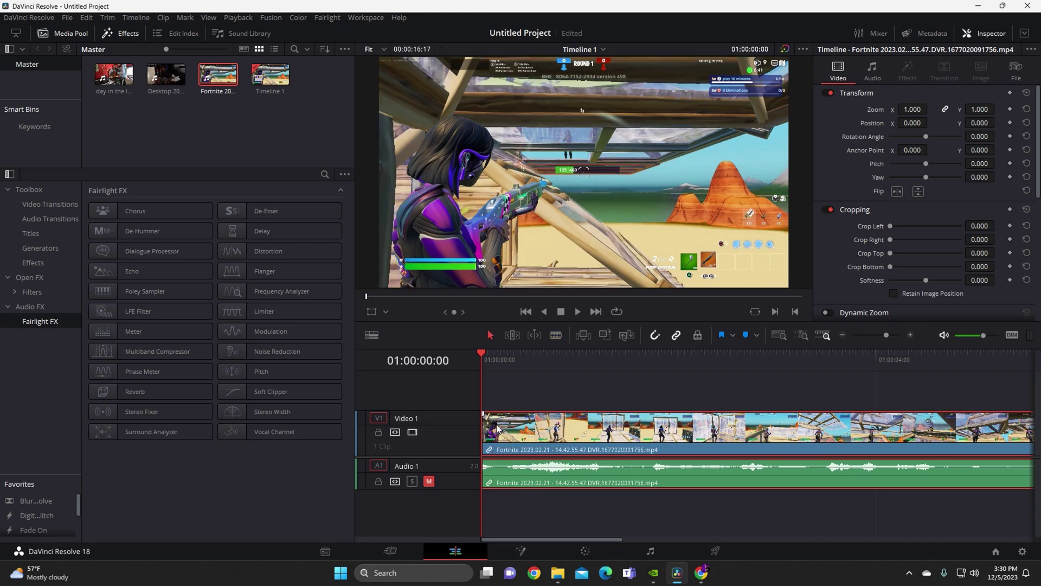
click(555, 336)
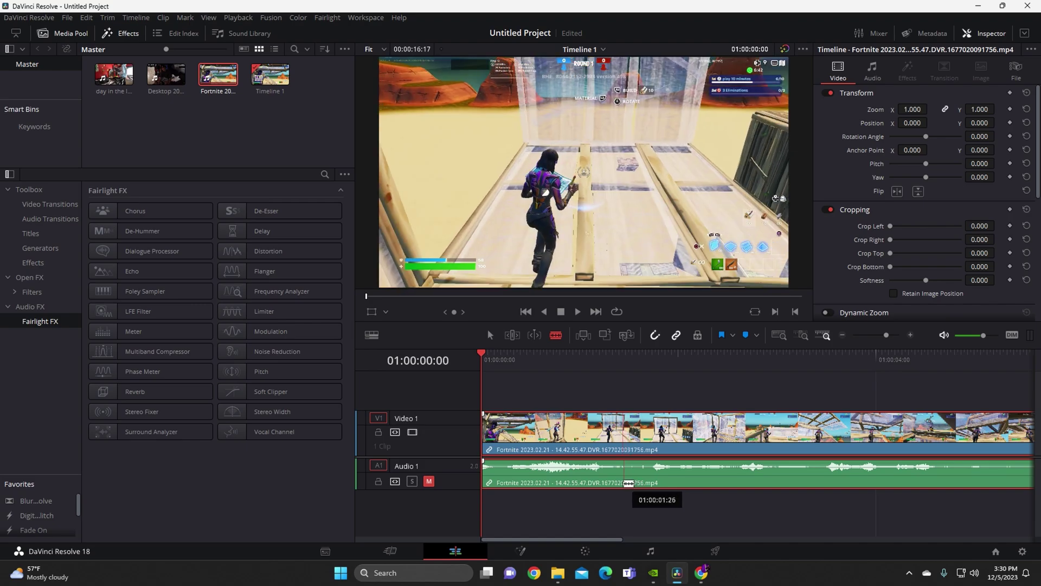
drag(626, 481, 672, 440)
- Close the gap between the two clips and play back across the new join
key(a)
click(614, 357)
key(space)
click(586, 360)
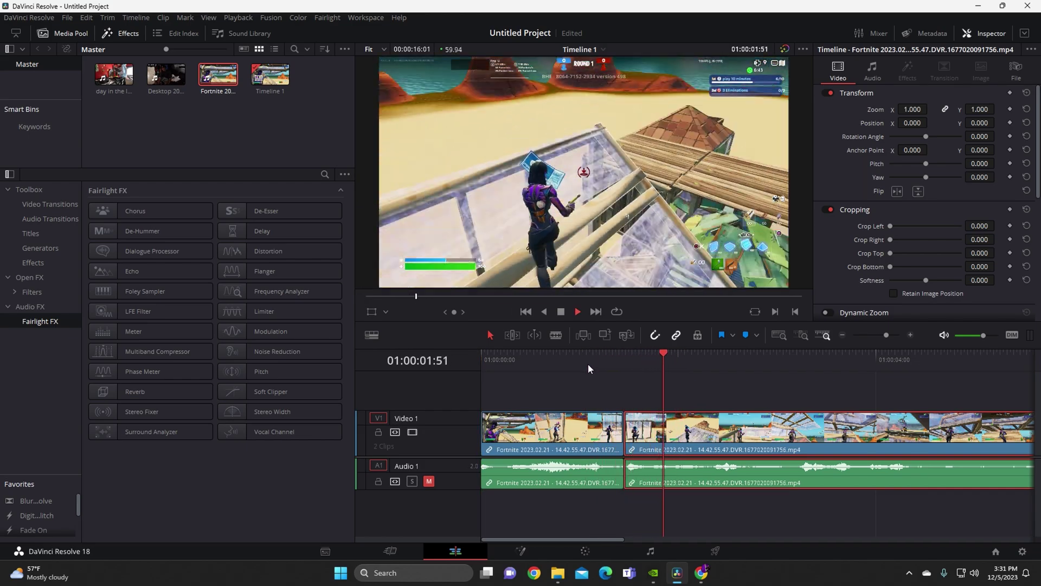
key(space)
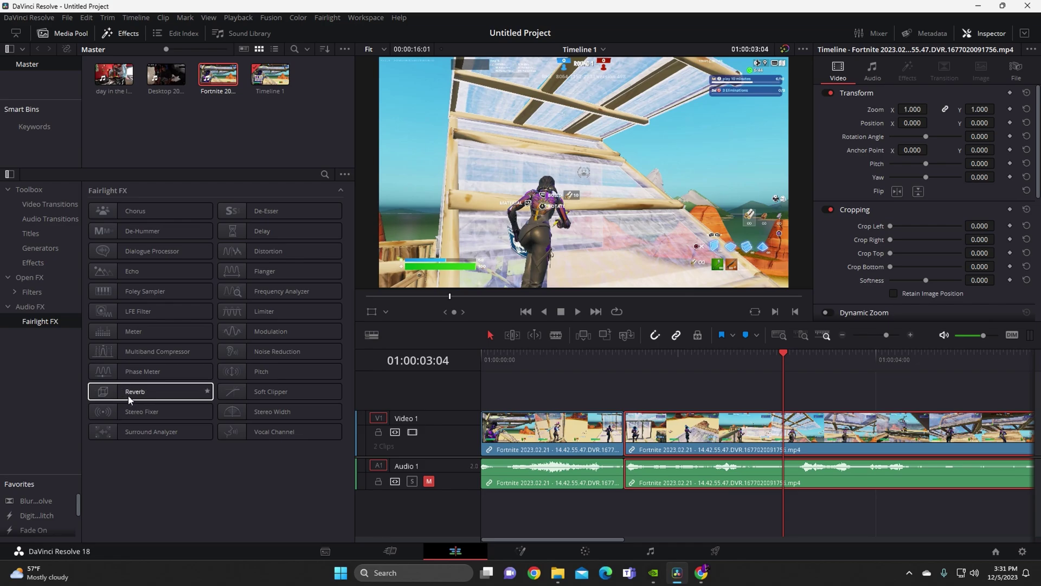
- Return the playhead to 01:00:01:36 and scroll through the Titles list previewing title styles
drag(567, 359, 639, 363)
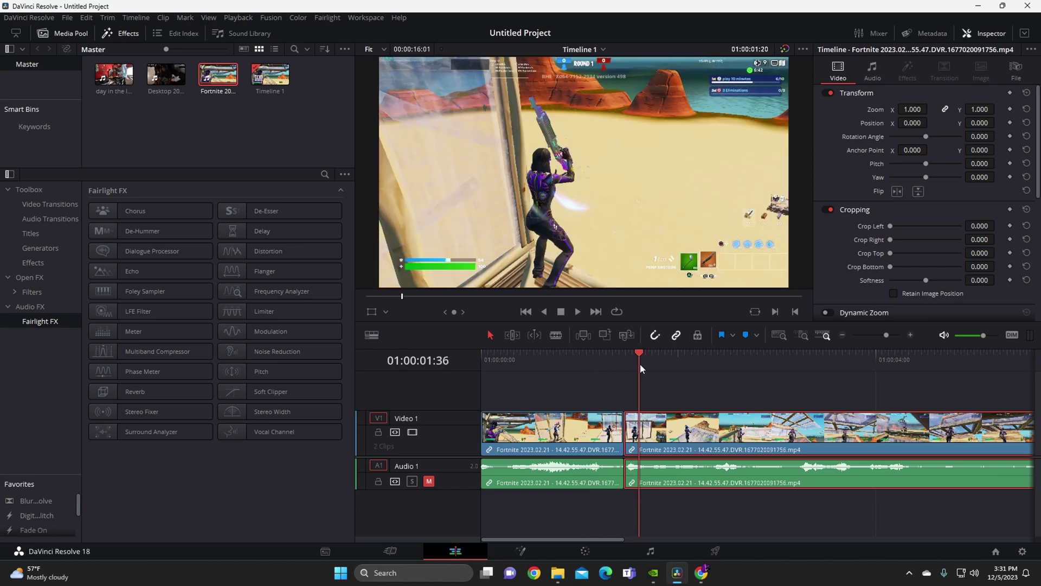
click(34, 232)
click(40, 248)
click(30, 233)
scroll(155, 264, down, 10)
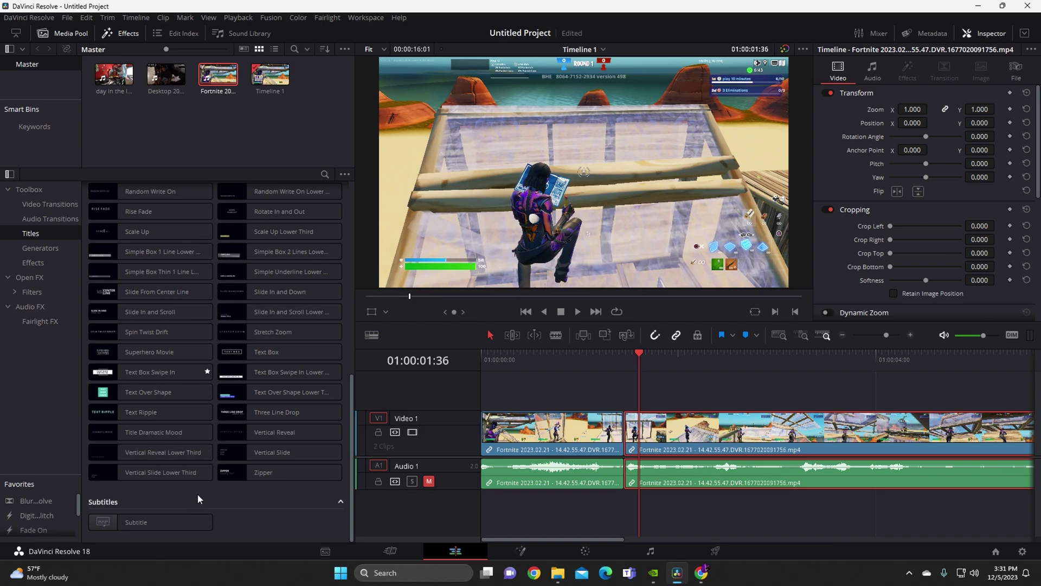
scroll(186, 473, up, 2)
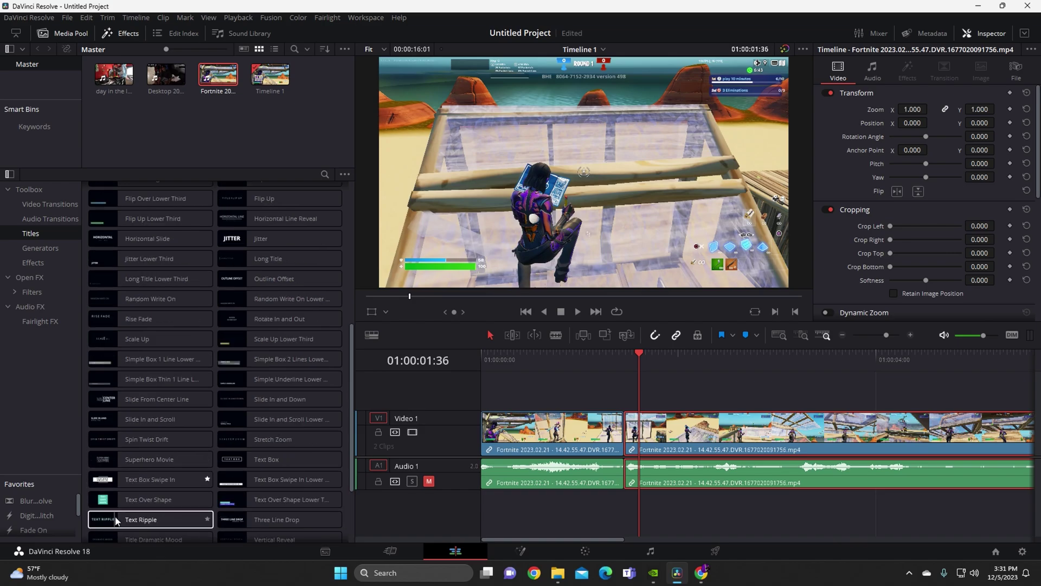
scroll(268, 453, up, 1)
scroll(268, 452, up, 3)
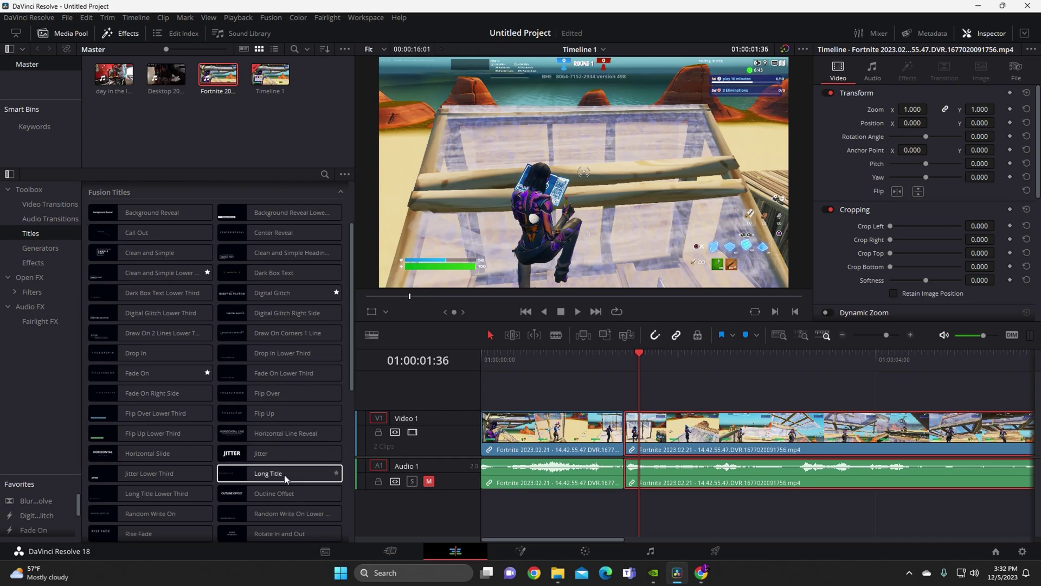
scroll(253, 468, down, 1)
scroll(252, 469, down, 5)
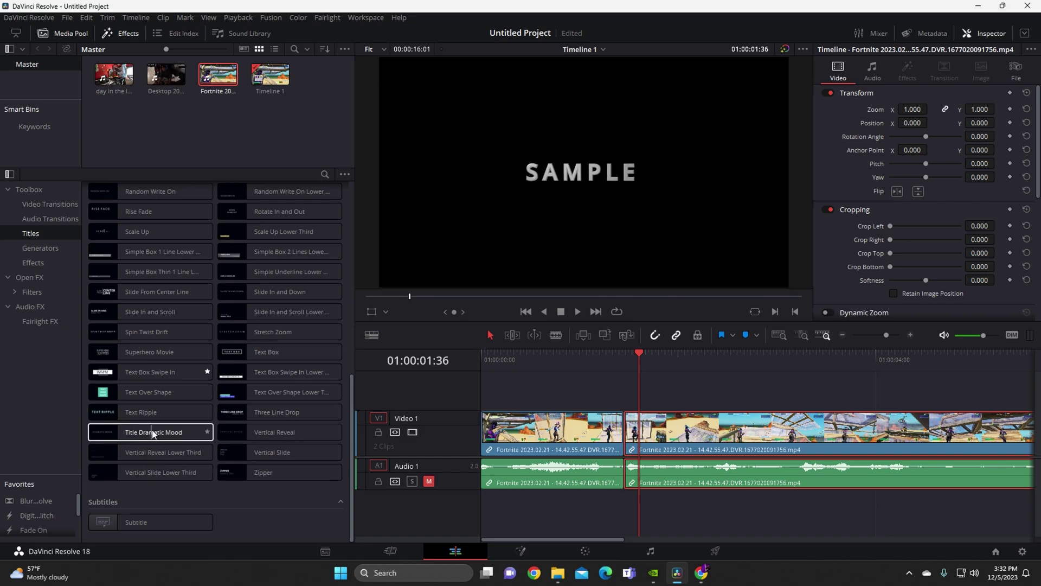
click(43, 264)
- Apply the Video Camera effect to the second V1 clip and scrub near 01:00:01:43 to check it
drag(268, 341, 731, 434)
click(682, 355)
drag(702, 357, 650, 374)
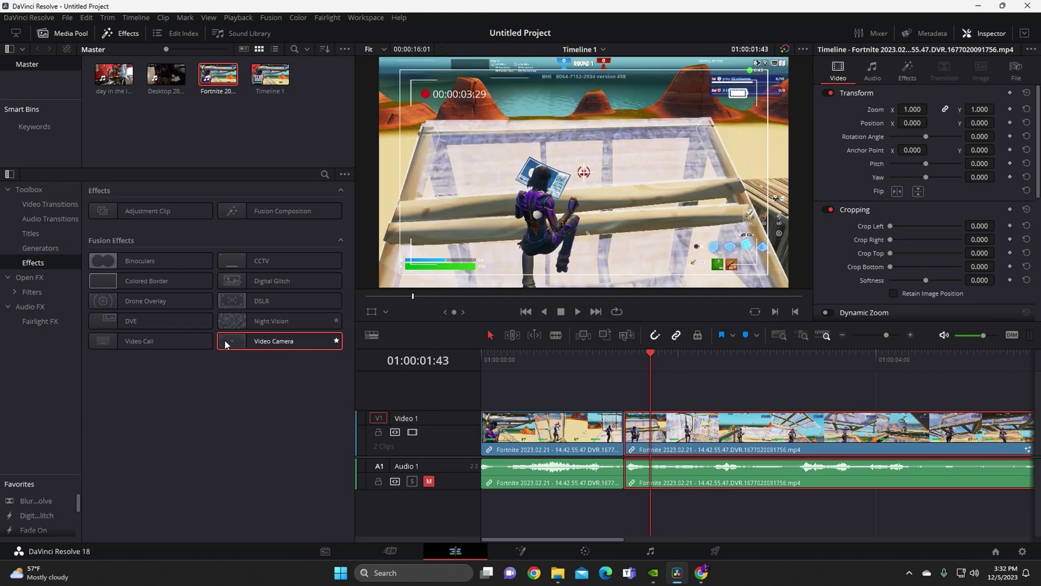
- Browse the Effects Toolbox categories, ending on the Video Transitions list
click(29, 294)
click(50, 189)
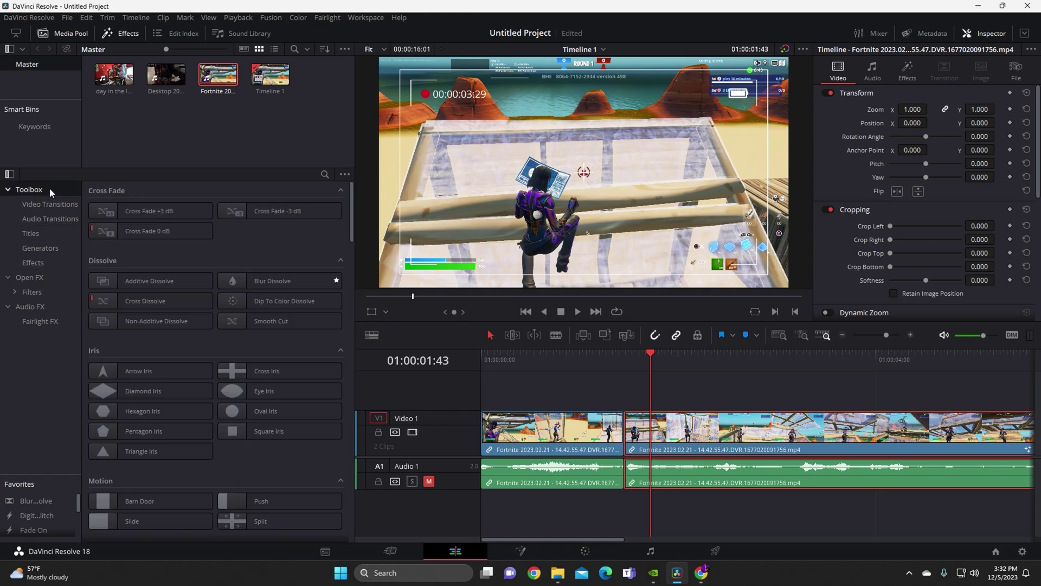
click(50, 204)
click(49, 219)
click(38, 230)
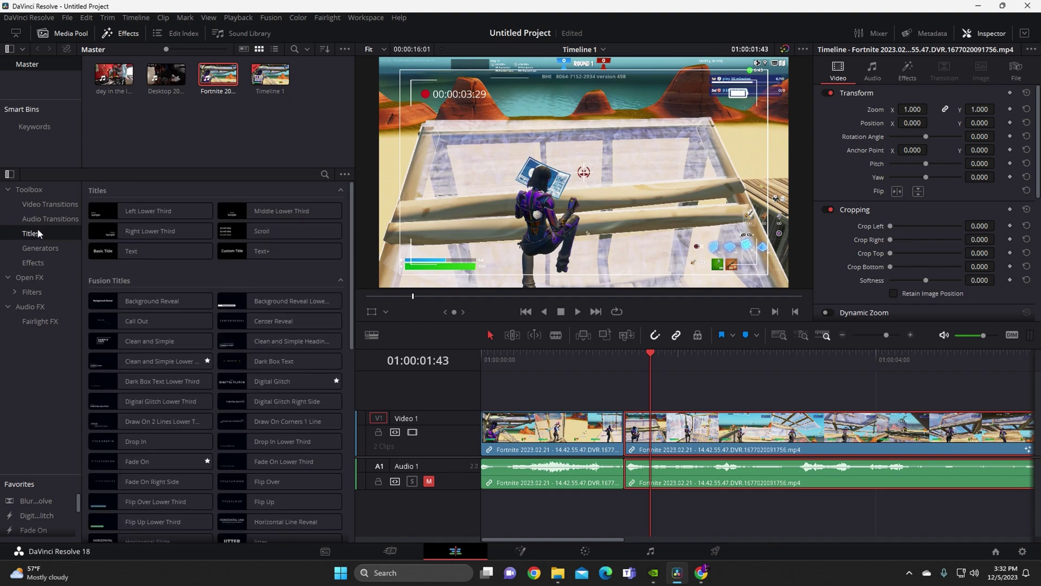
click(60, 205)
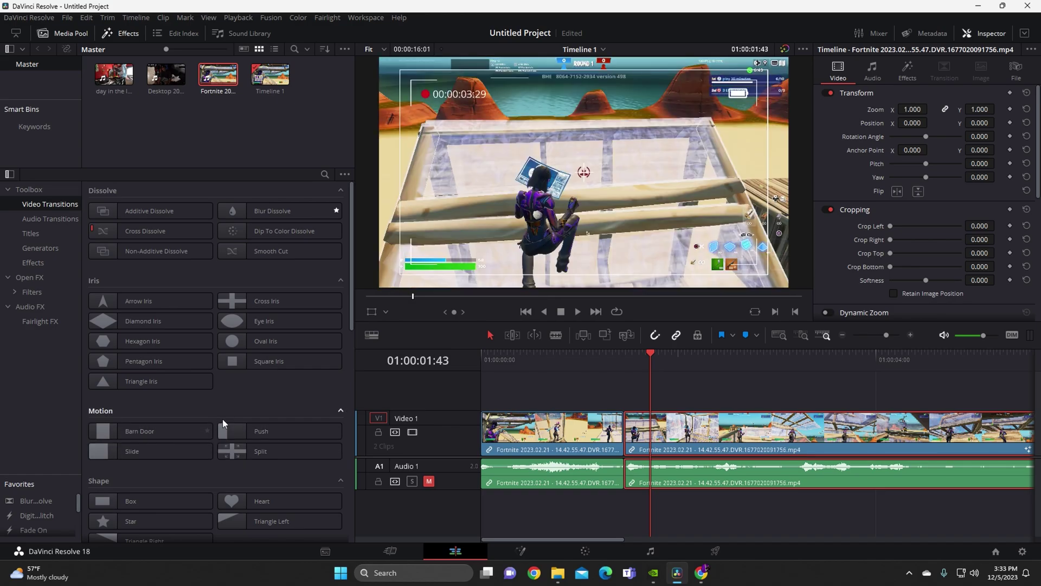
scroll(243, 382, down, 3)
scroll(213, 358, up, 3)
scroll(238, 271, down, 5)
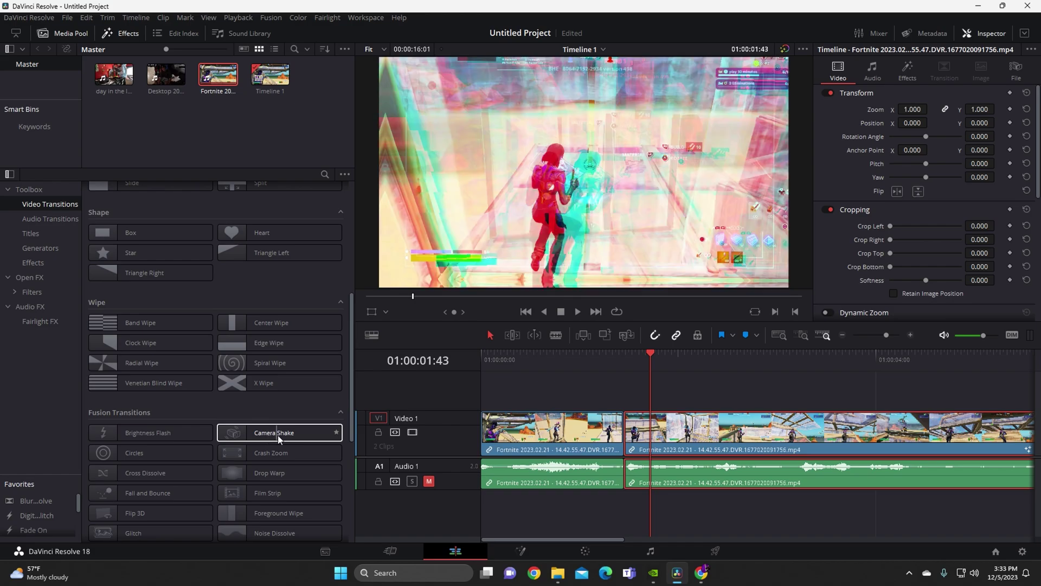
scroll(249, 391, down, 2)
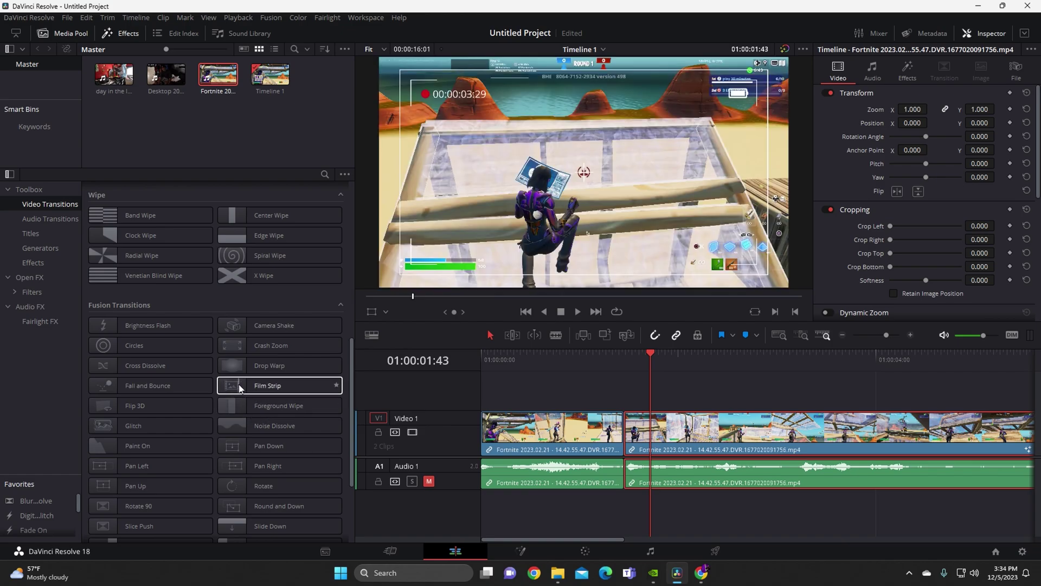
scroll(217, 423, down, 1)
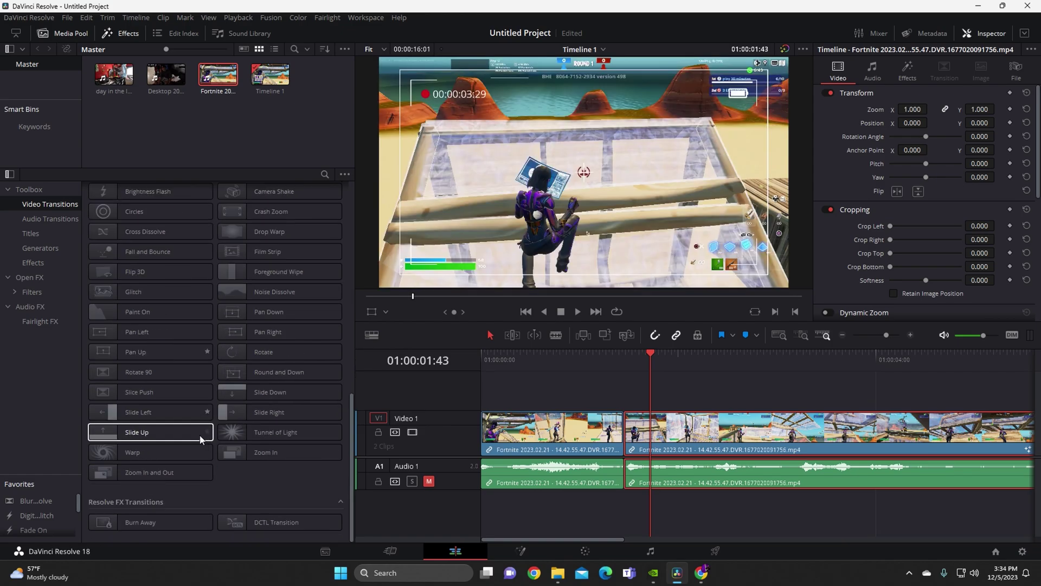
scroll(176, 493, down, 2)
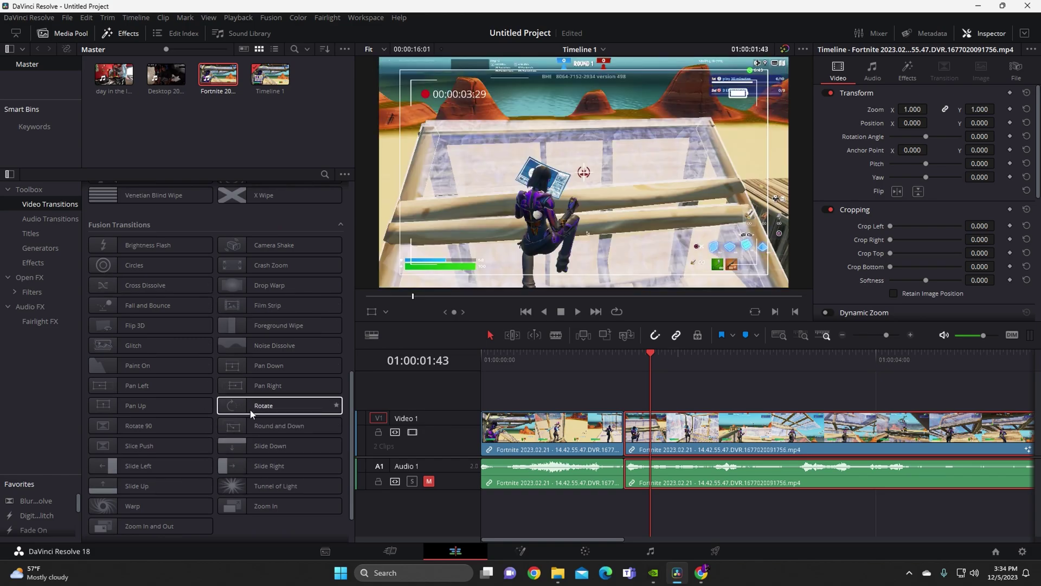
scroll(201, 428, up, 10)
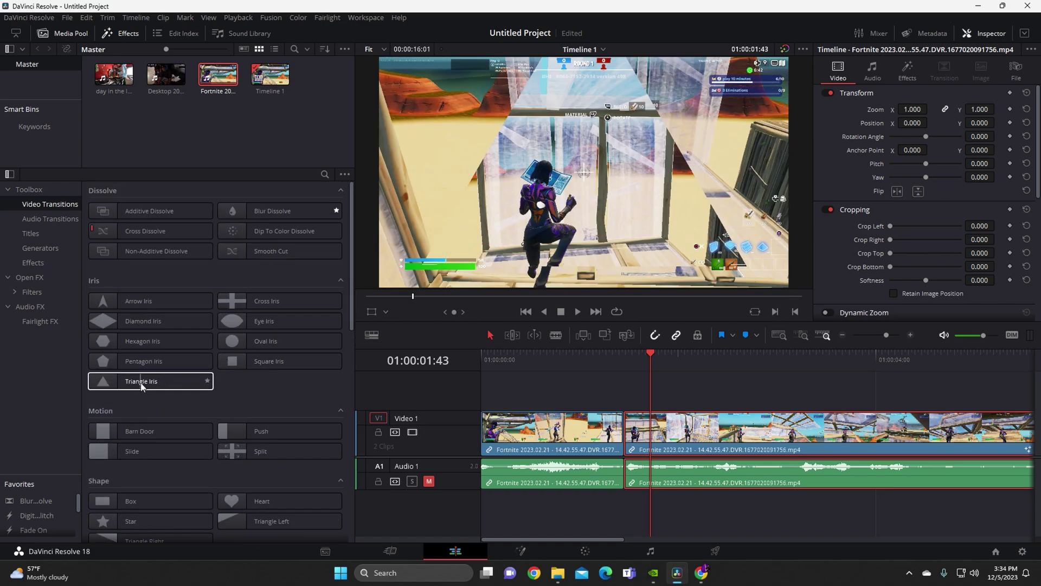
- Select the first clip at 01:00:00:00 and review its Inspector Video settings: zoom 1.000, Normal, opacity 100.00
click(492, 356)
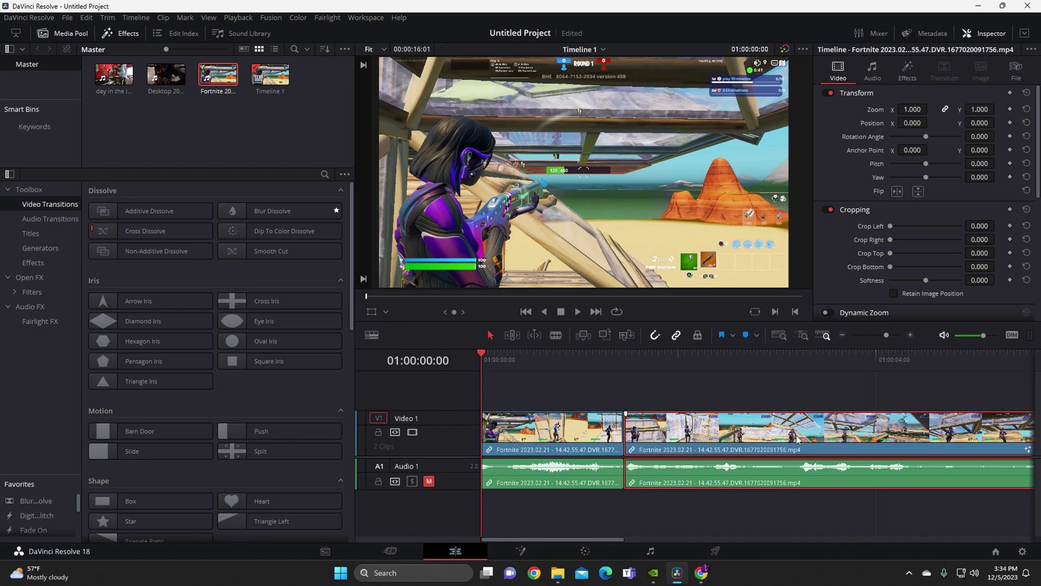
click(604, 440)
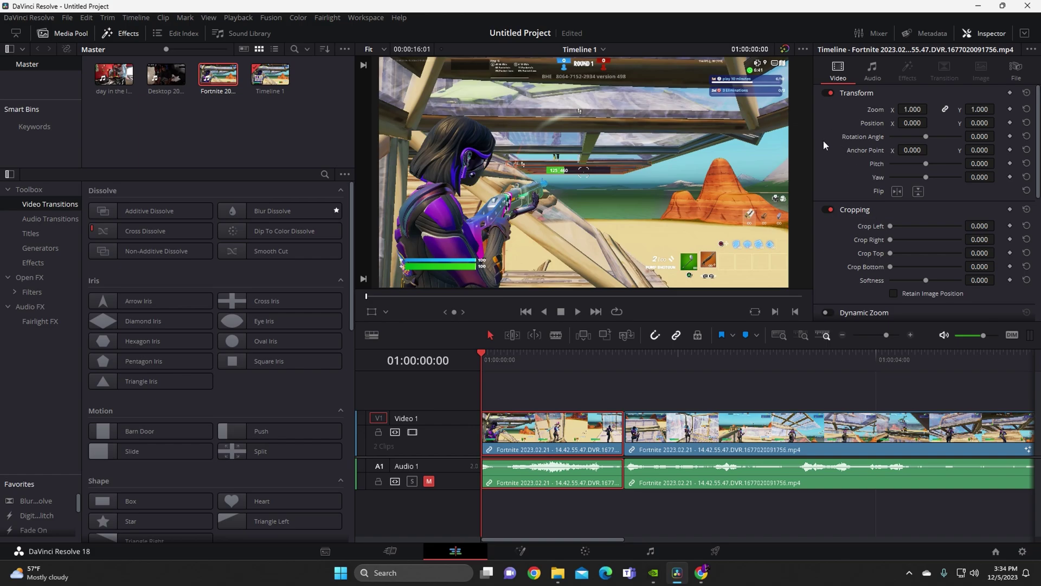
scroll(870, 168, down, 2)
scroll(869, 169, up, 2)
scroll(870, 209, down, 2)
scroll(857, 258, up, 1)
scroll(857, 255, down, 2)
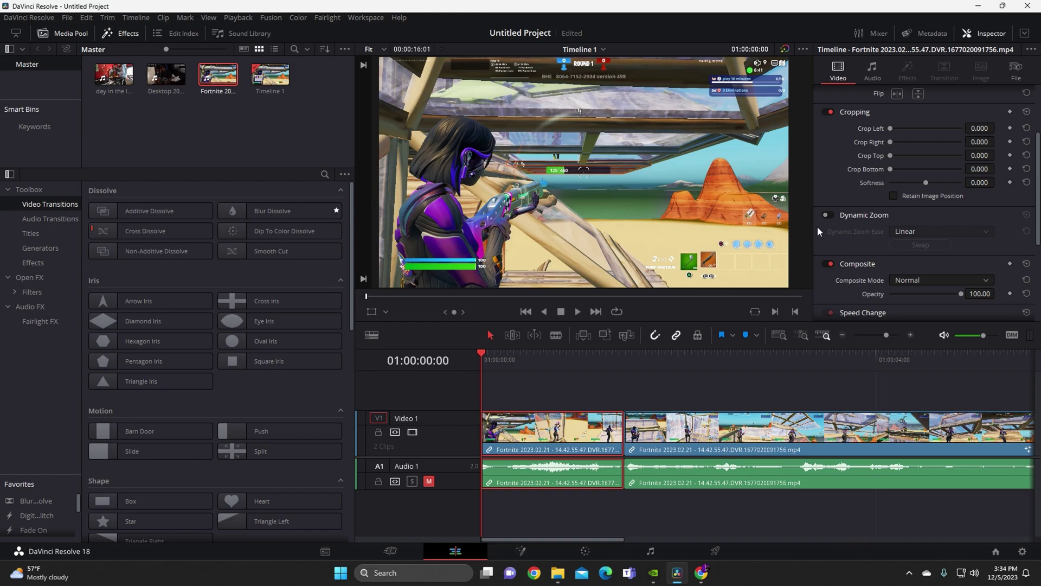
scroll(839, 235, up, 3)
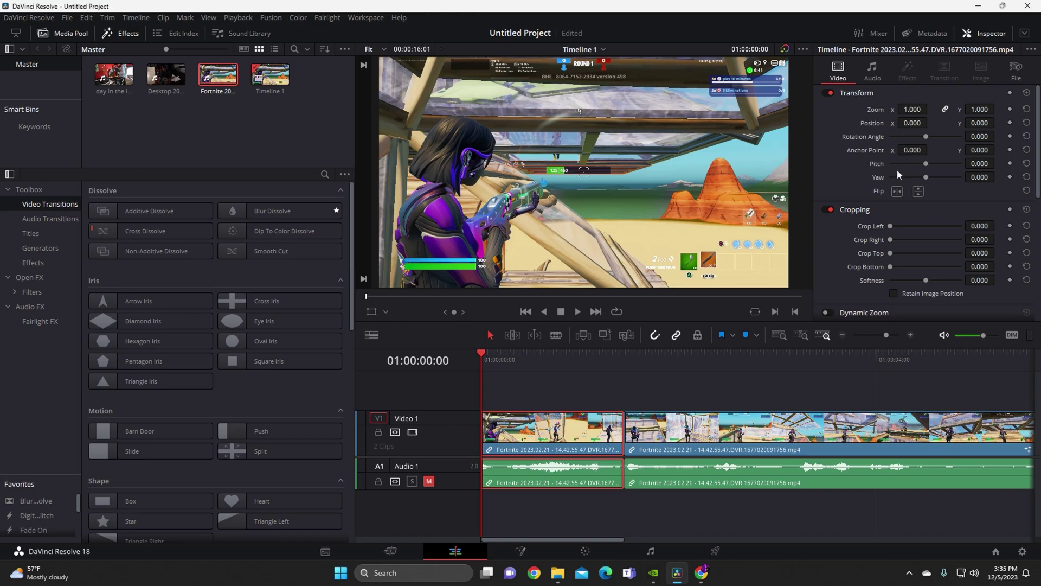
scroll(893, 203, down, 3)
- Disable Dynamic Zoom on the second clip and drag the playhead back to 01:00:00:00
scroll(880, 189, down, 3)
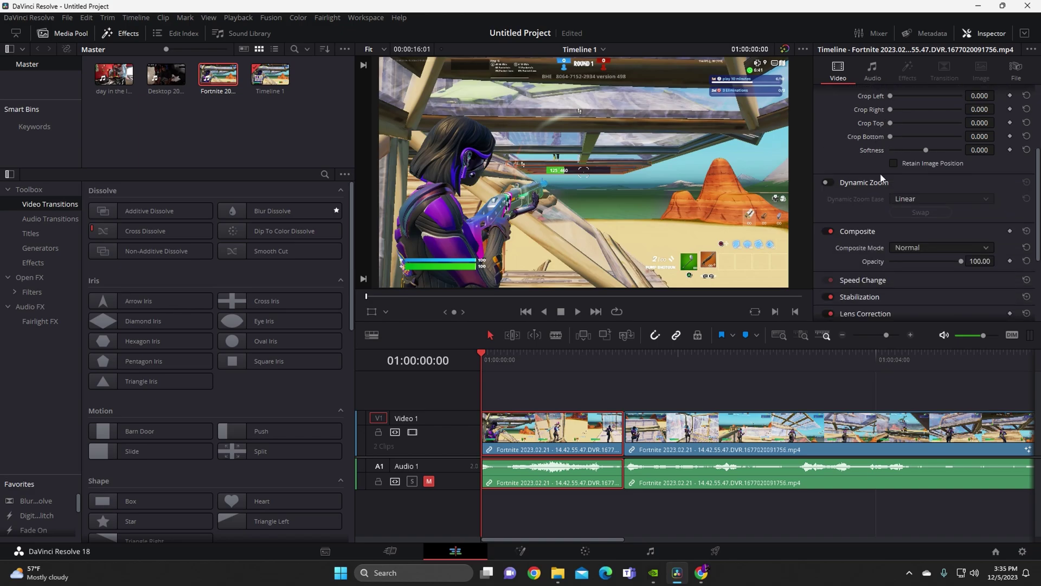
key(space)
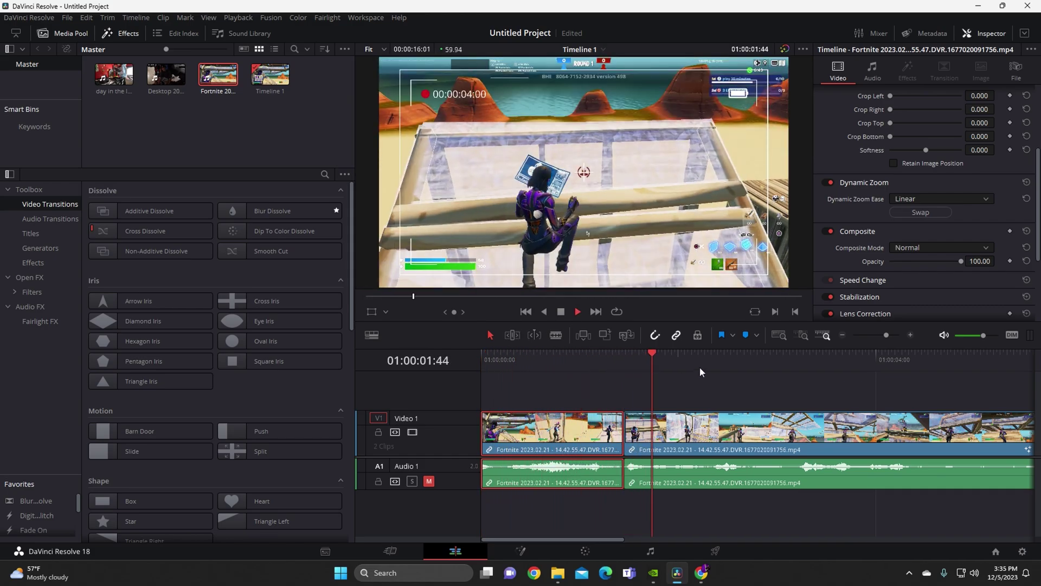
click(830, 181)
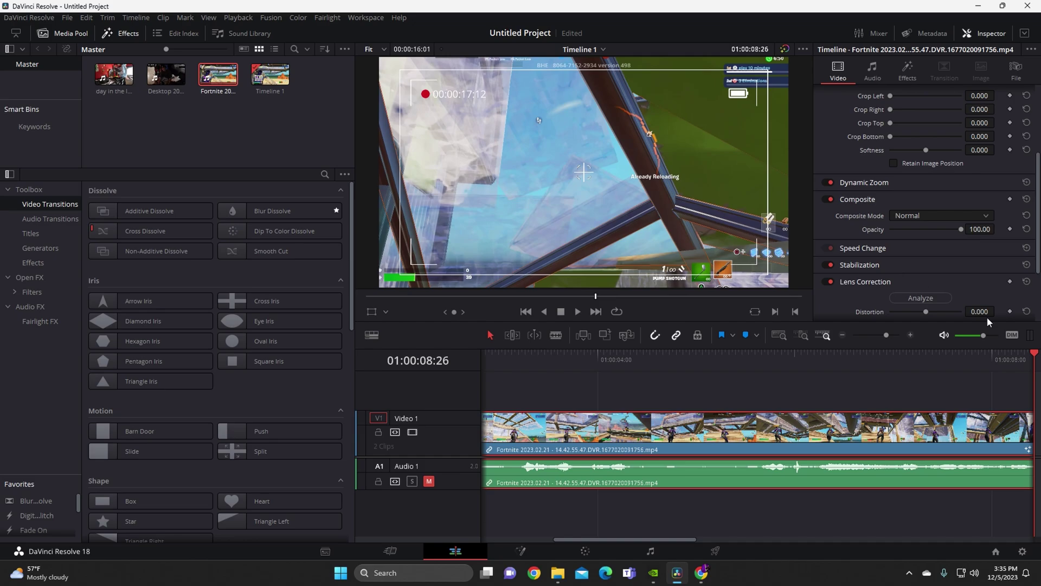
click(830, 182)
click(937, 356)
drag(904, 358, 481, 358)
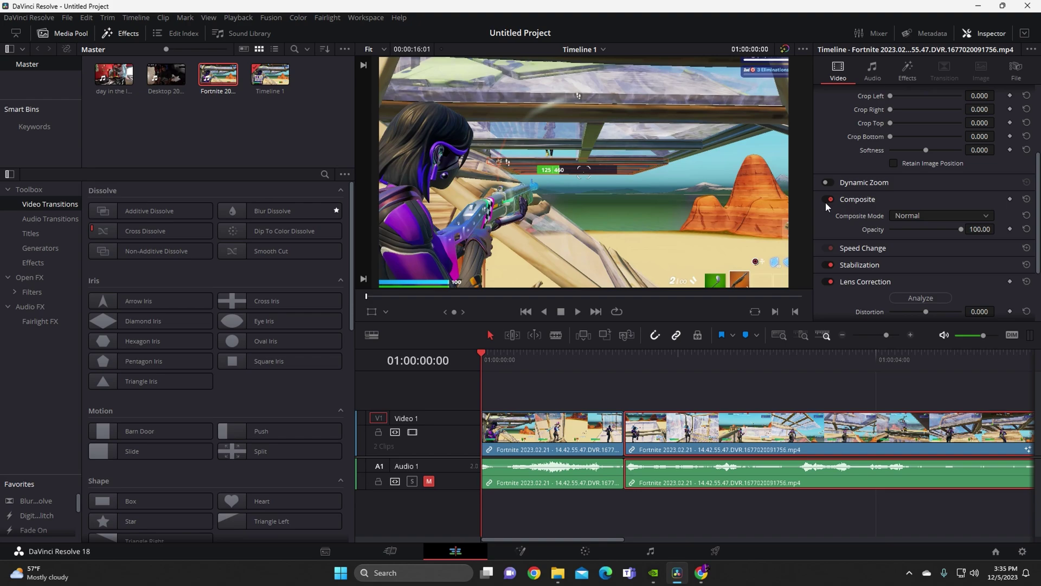
- Scroll through the Composite Mode blend modes, keep Normal, and expand the Speed Change section
click(926, 217)
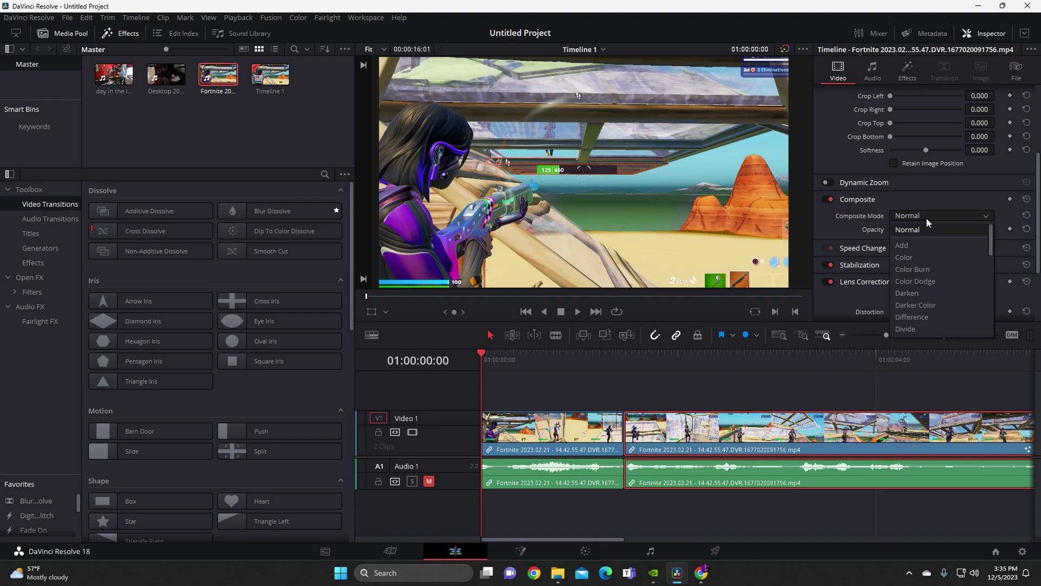
click(926, 216)
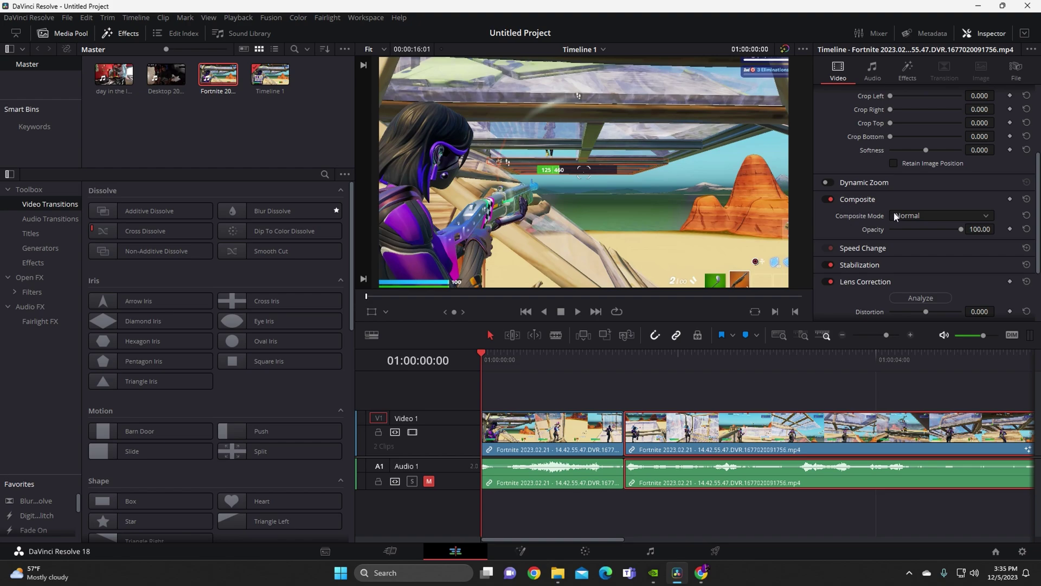
click(922, 216)
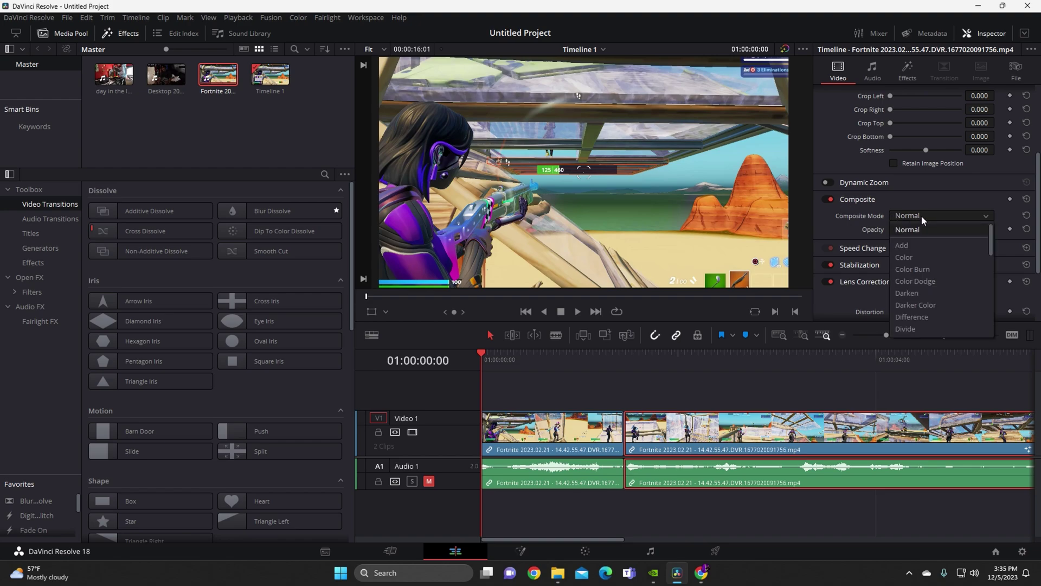
scroll(938, 296, down, 5)
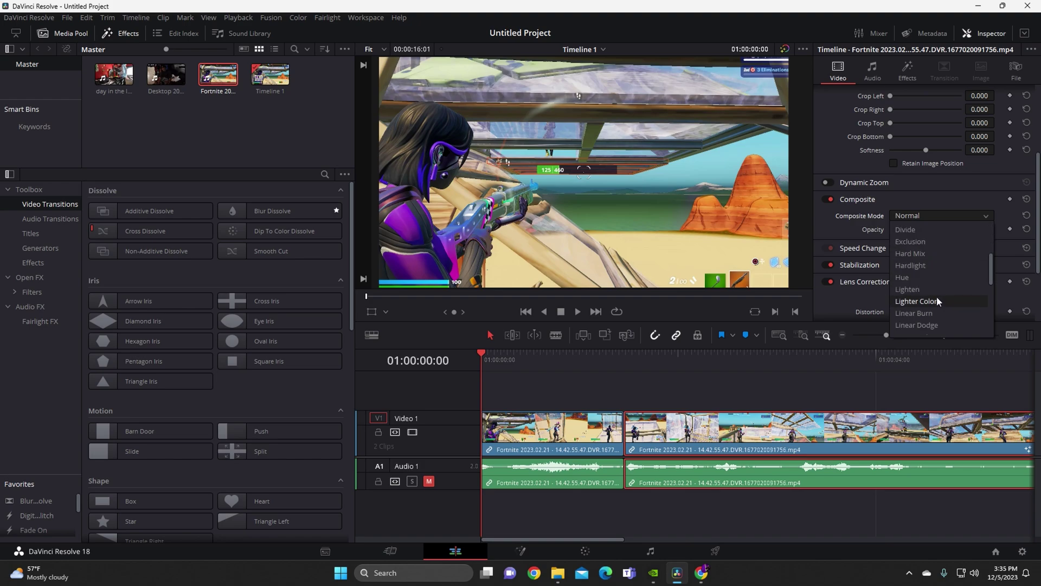
scroll(931, 290, down, 3)
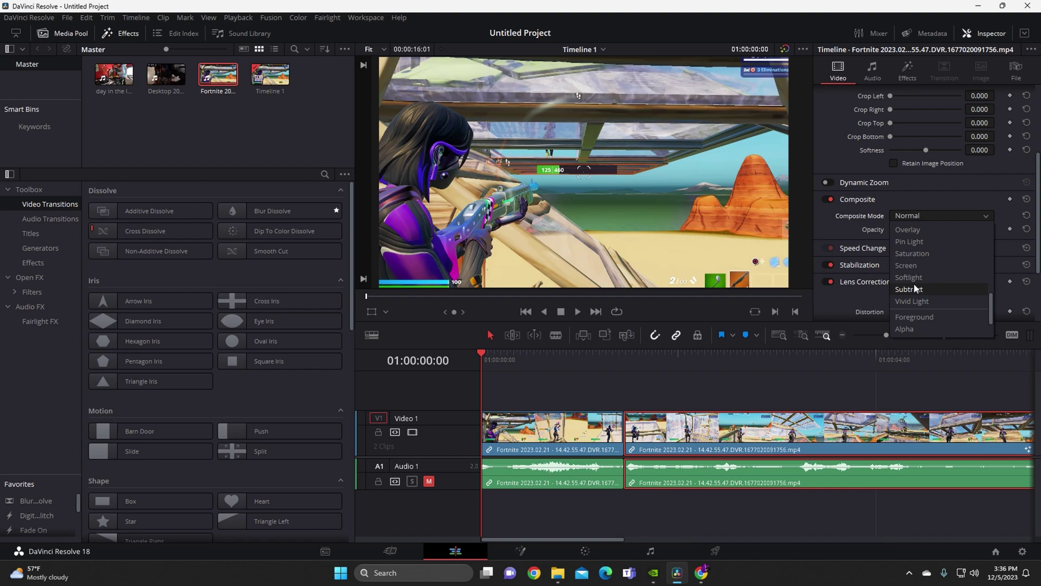
click(858, 211)
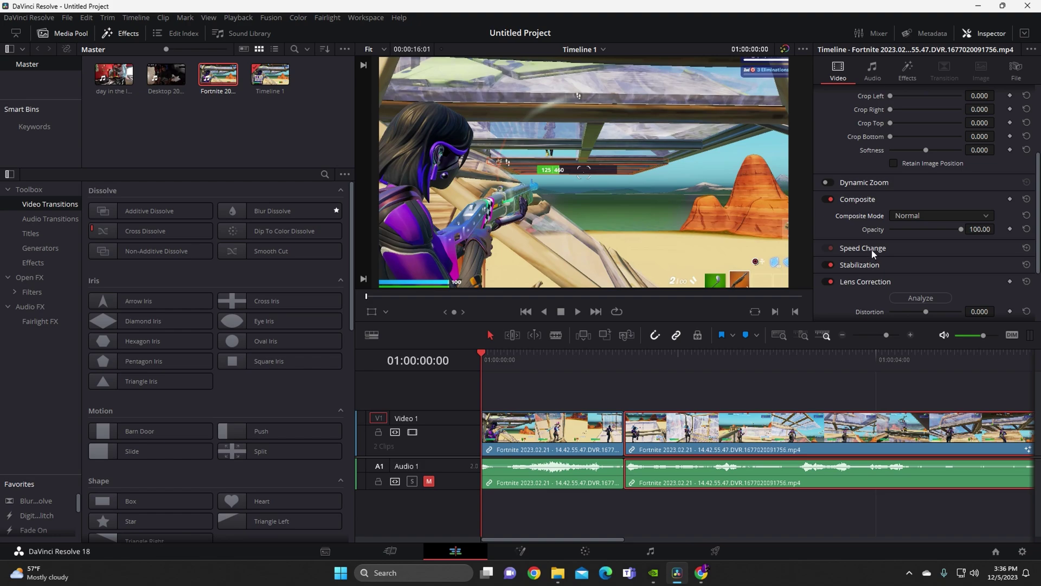
click(886, 248)
scroll(886, 249, down, 3)
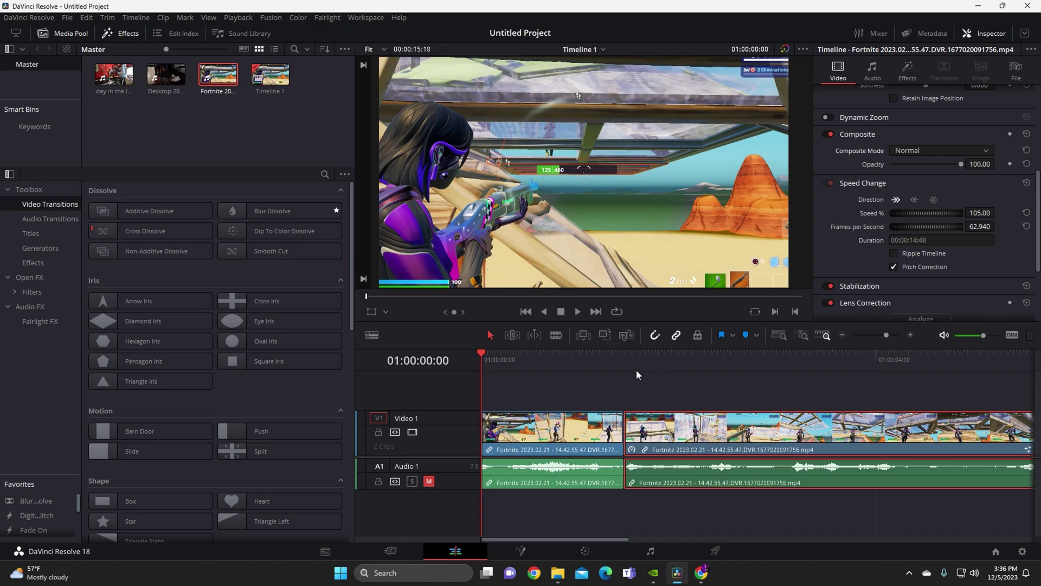
- Jump to the second clip's start and play back its 105% sped-up footage
key(Down)
key(space)
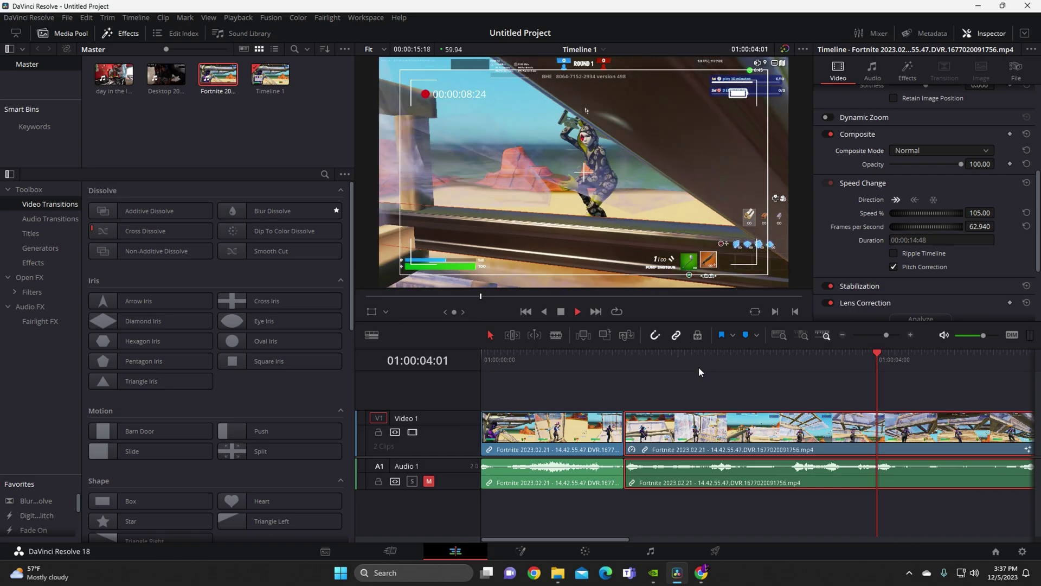
key(space)
- Expand Stabilization, keep Mode at Perspective, and raise Smooth to about 0.516
click(873, 283)
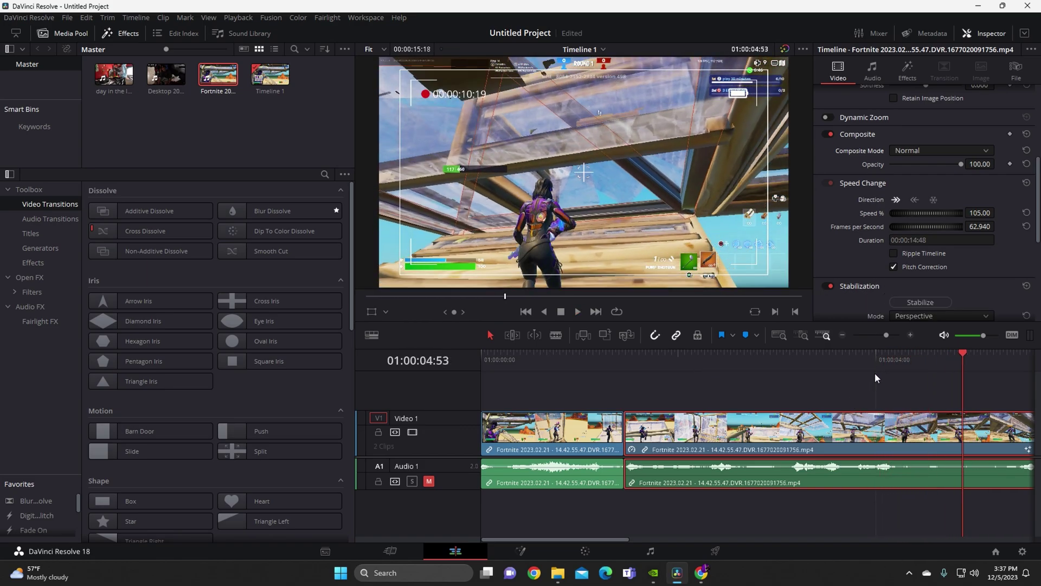
scroll(889, 227, down, 3)
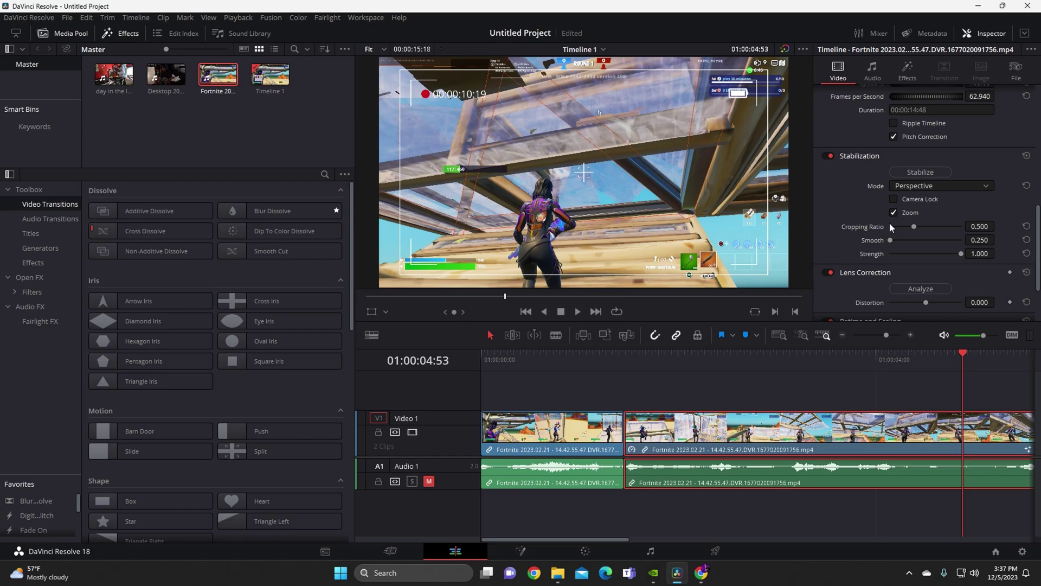
click(933, 187)
click(925, 200)
drag(890, 239, 916, 239)
- Play and stop the clip to preview the stabilization, then switch to the Color page
key(space)
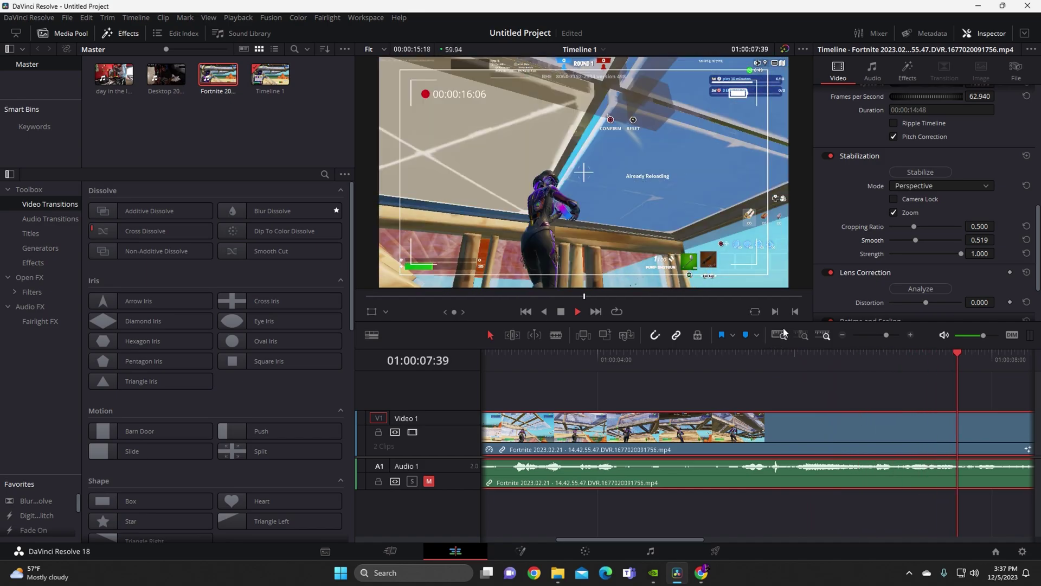
key(space)
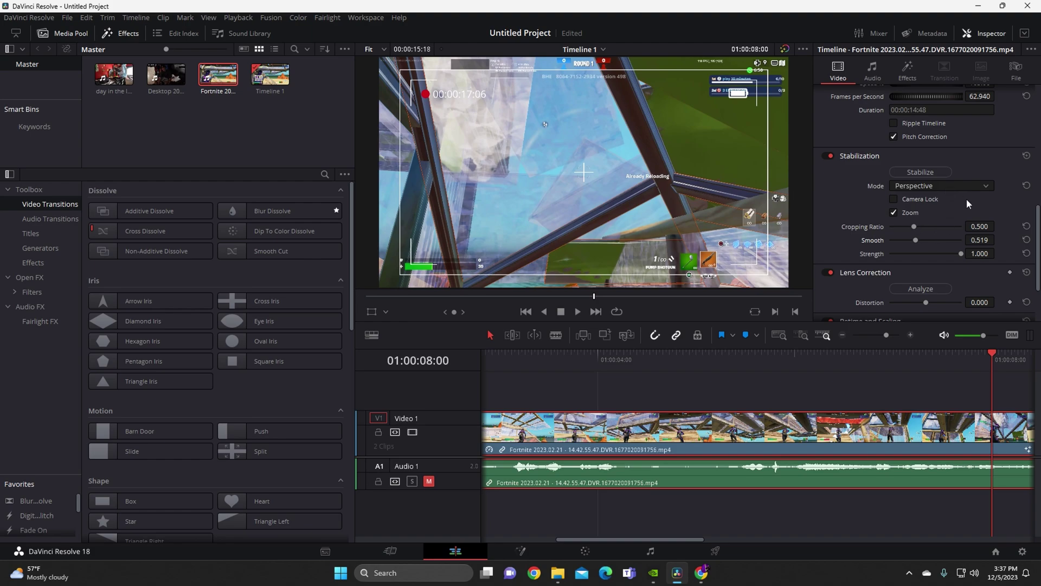
scroll(932, 233, down, 3)
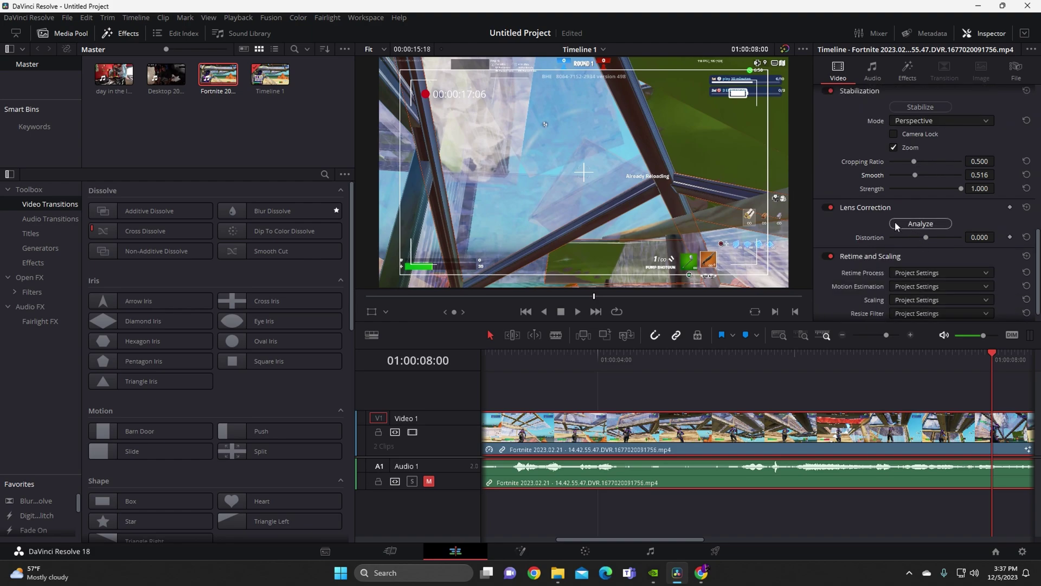
scroll(896, 226, down, 1)
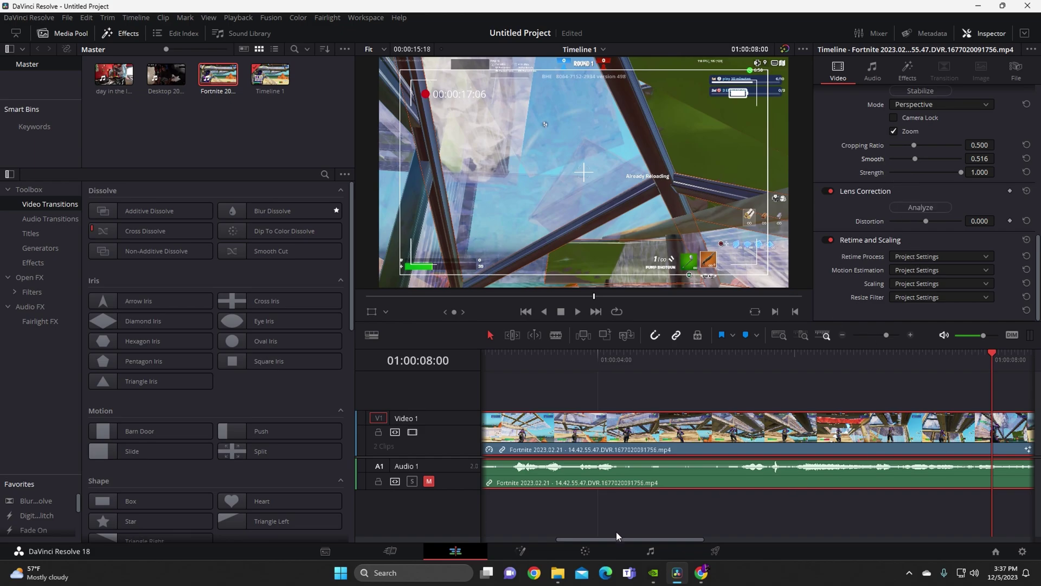
click(589, 549)
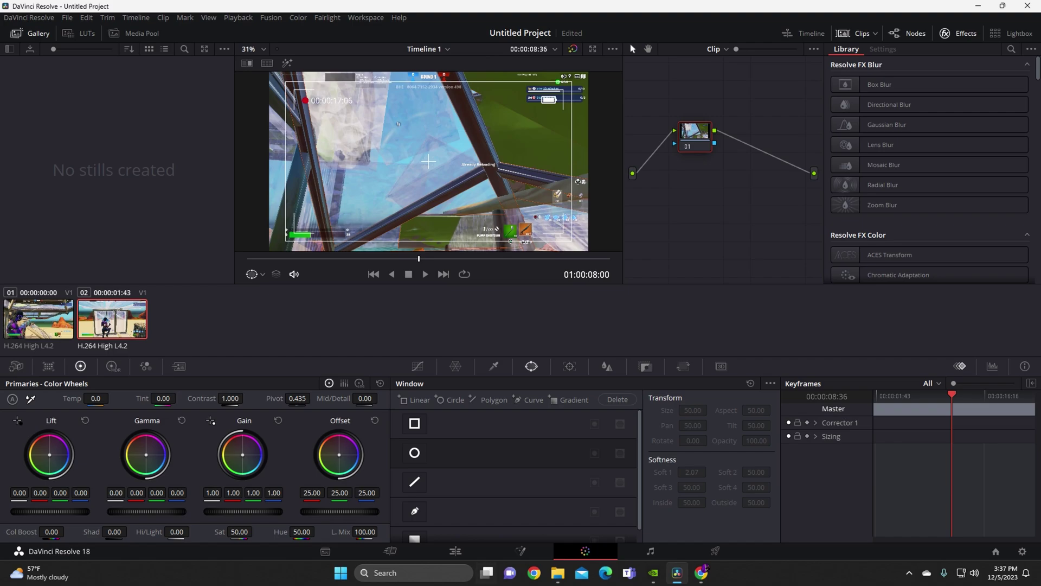
- Drag the Primaries Sat value down to 0, then move to the Media page
drag(239, 531, 255, 532)
click(325, 555)
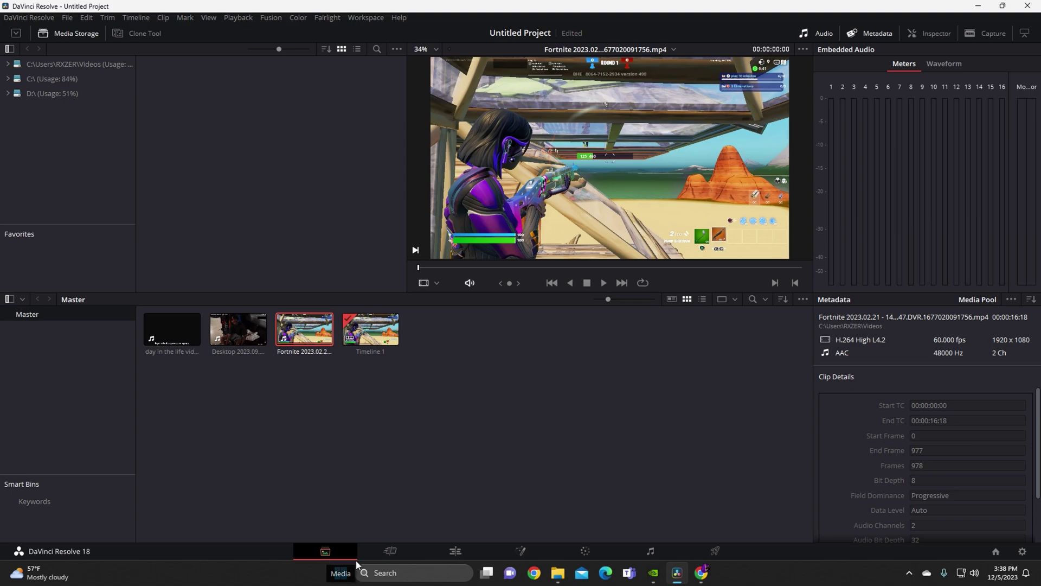
- Return to the Edit page showing Timeline 1 with the black-and-white Fortnite clip
click(455, 550)
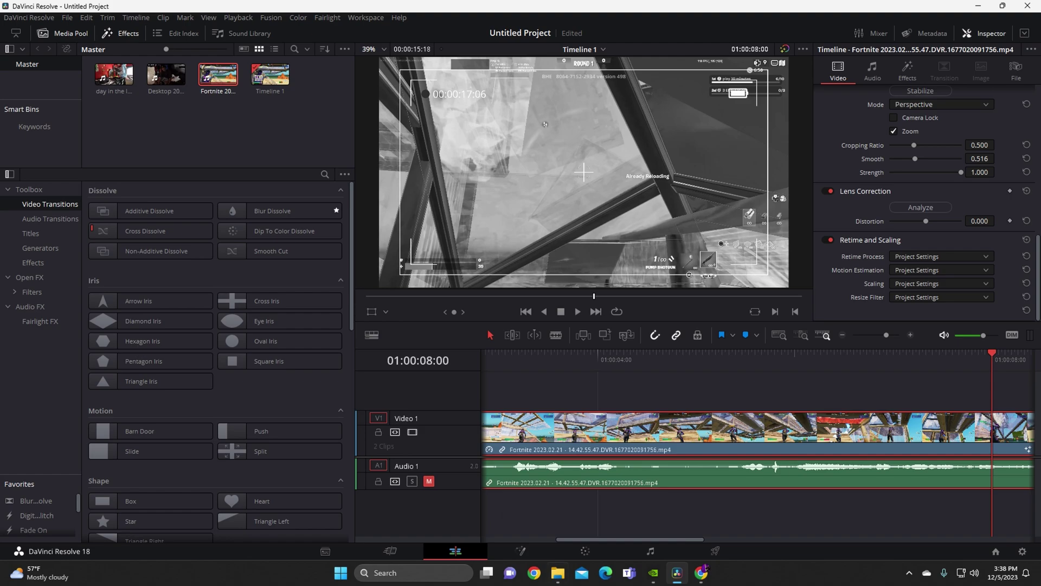
scroll(932, 243, up, 5)
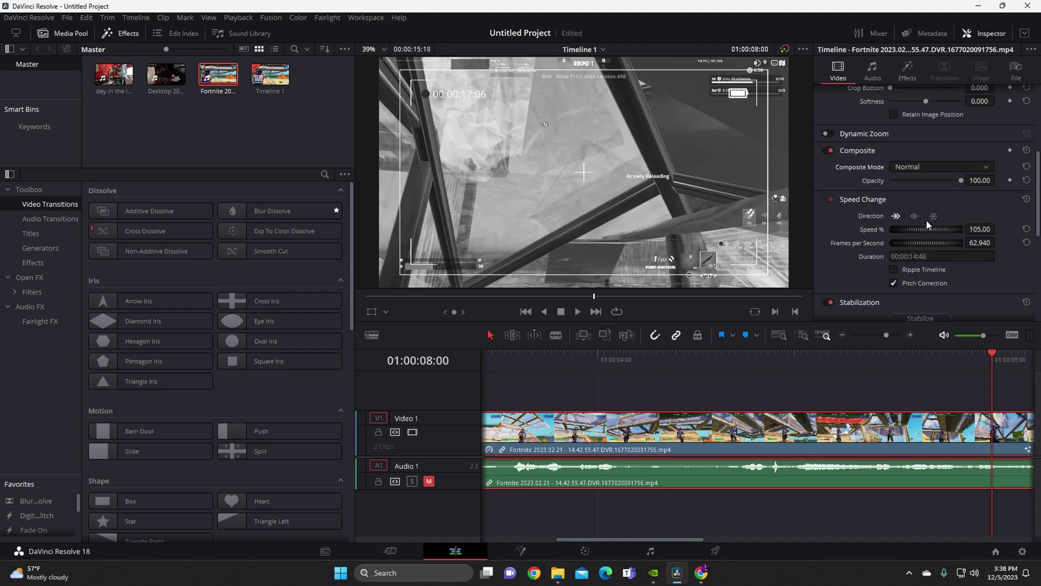
scroll(926, 219, up, 6)
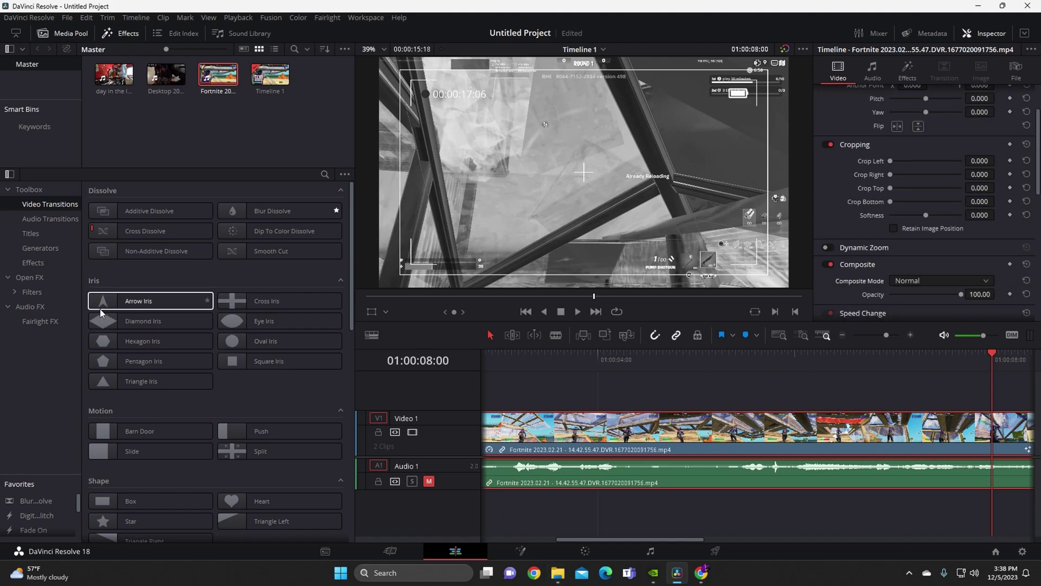